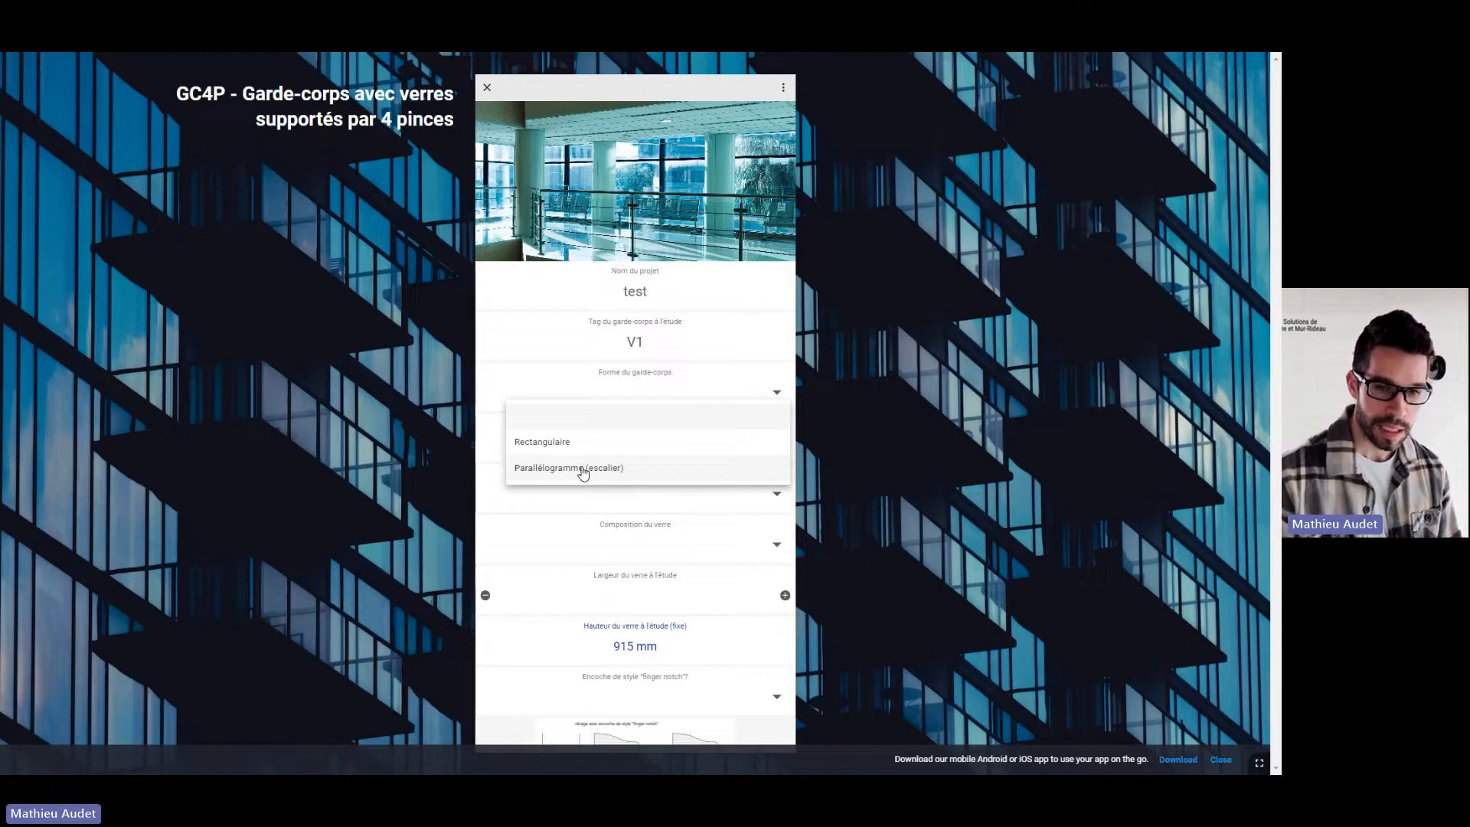
Configure the guardrail as Rectangulaire, located intérieur, with the load condition Garde-corps (1 kN).
left_click(571, 444)
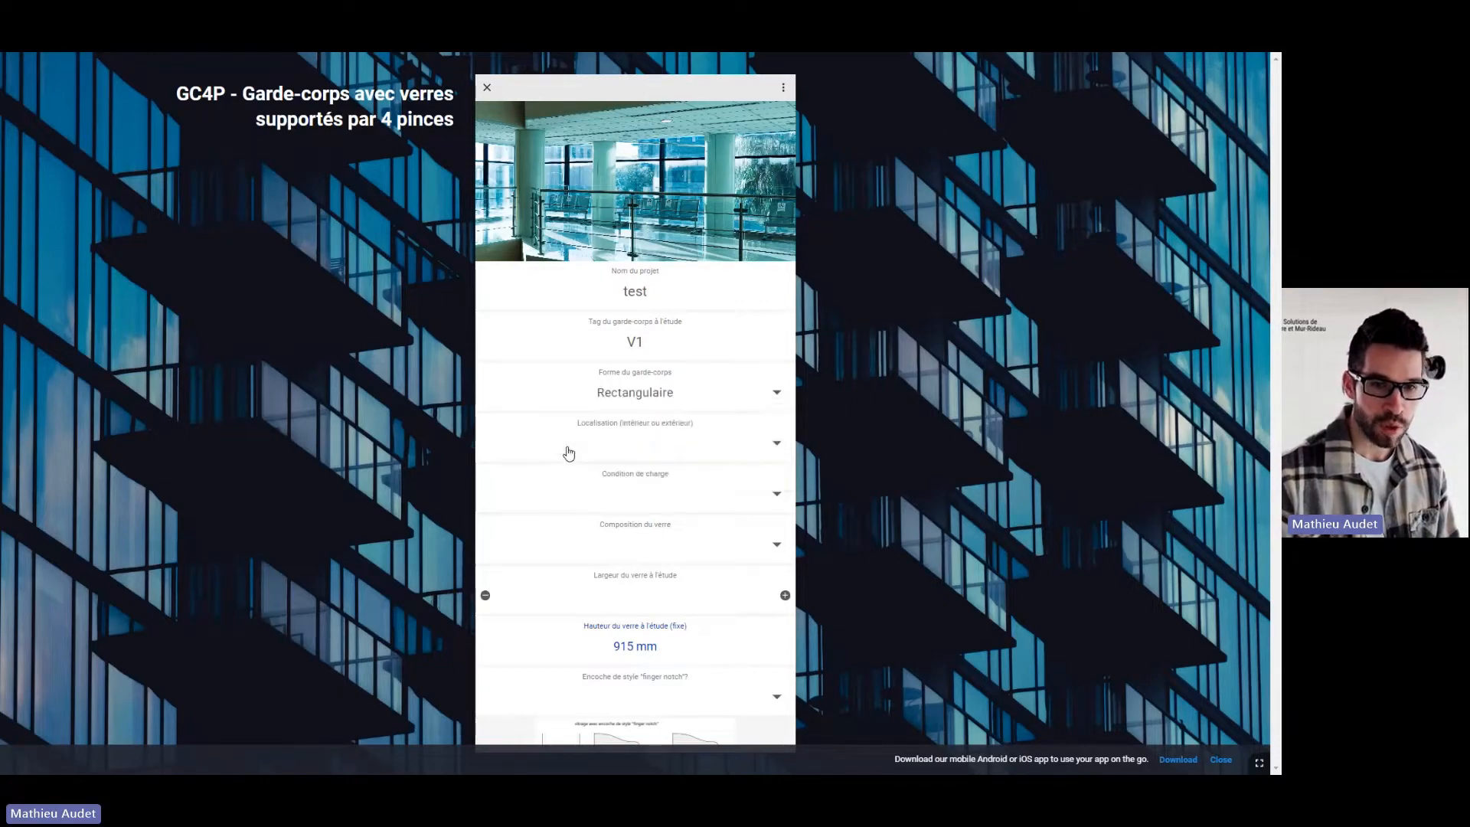
left_click(647, 449)
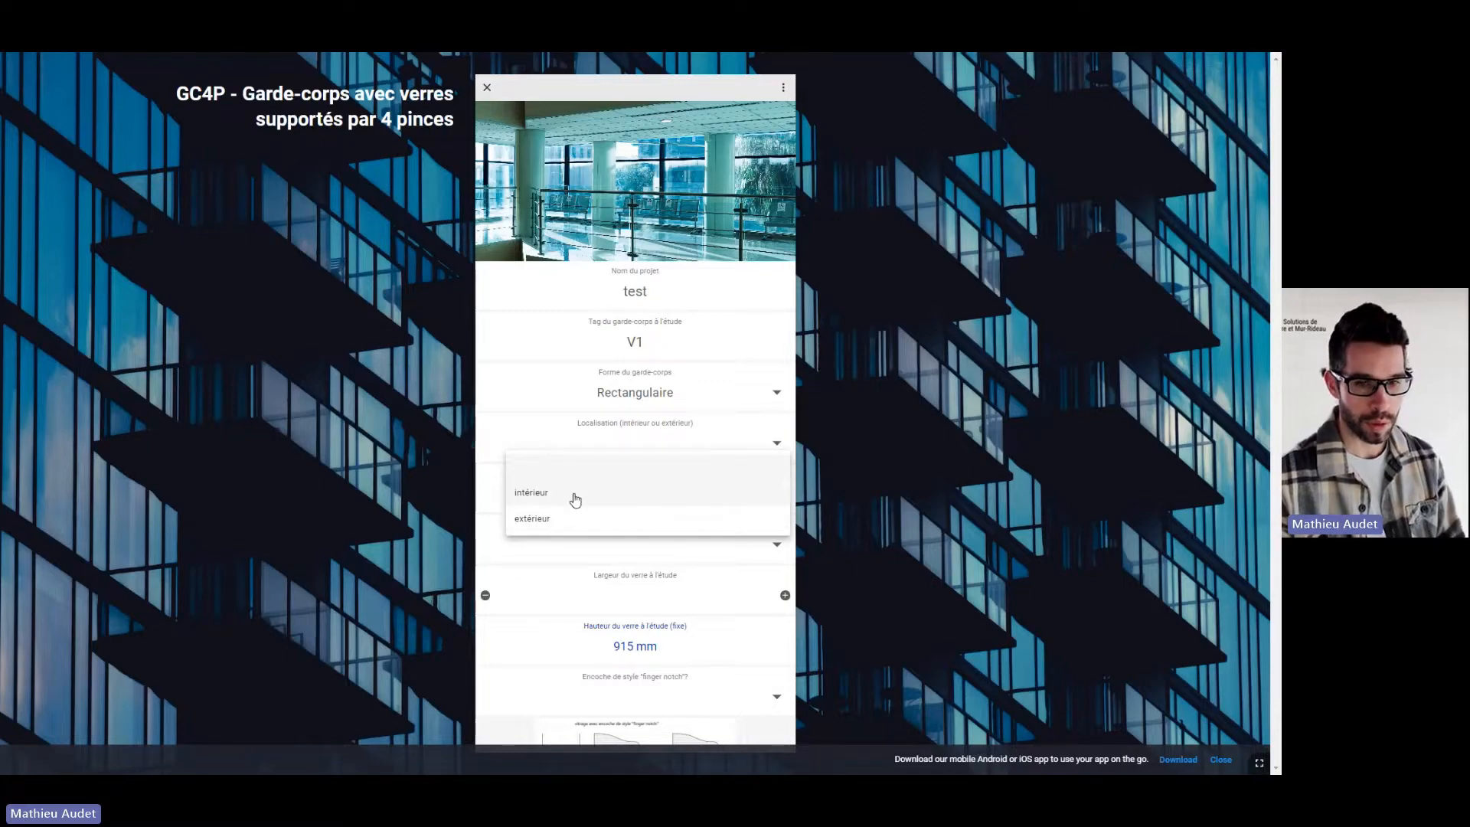
left_click(575, 496)
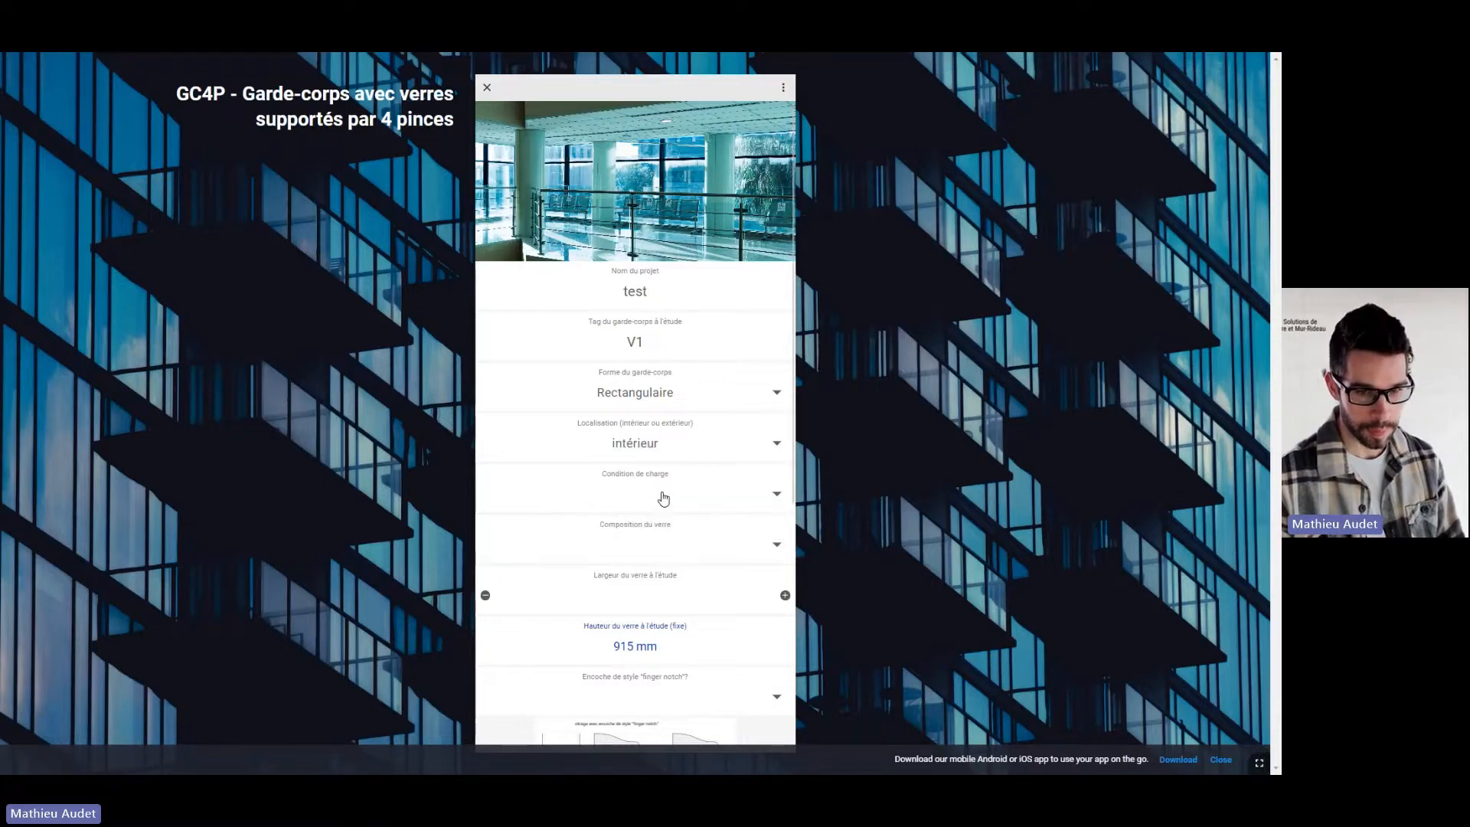
left_click(663, 498)
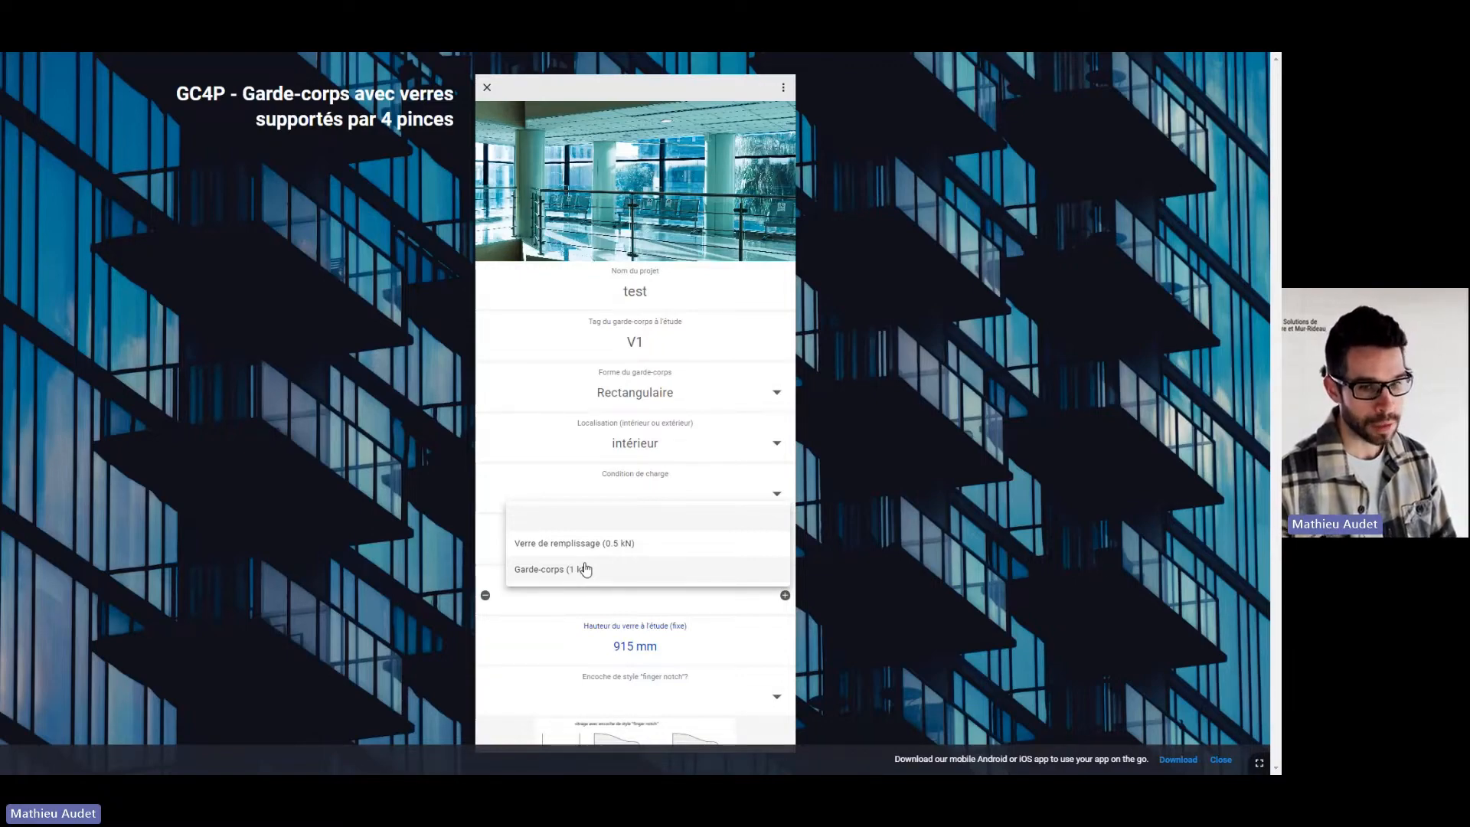
left_click(585, 569)
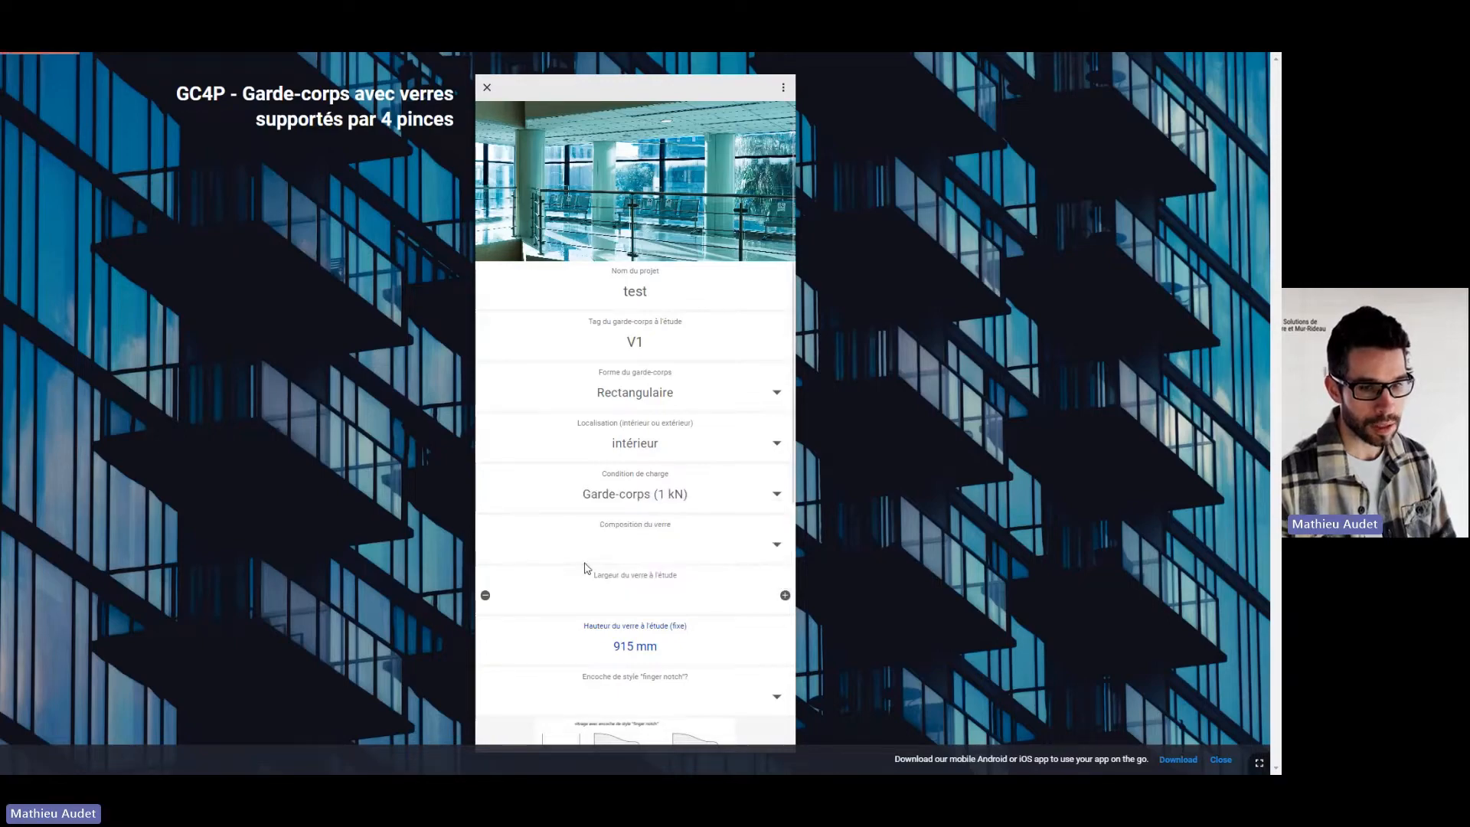
Set the glass composition to 8mm trempé and the glass width to 1000 mm.
left_click(621, 551)
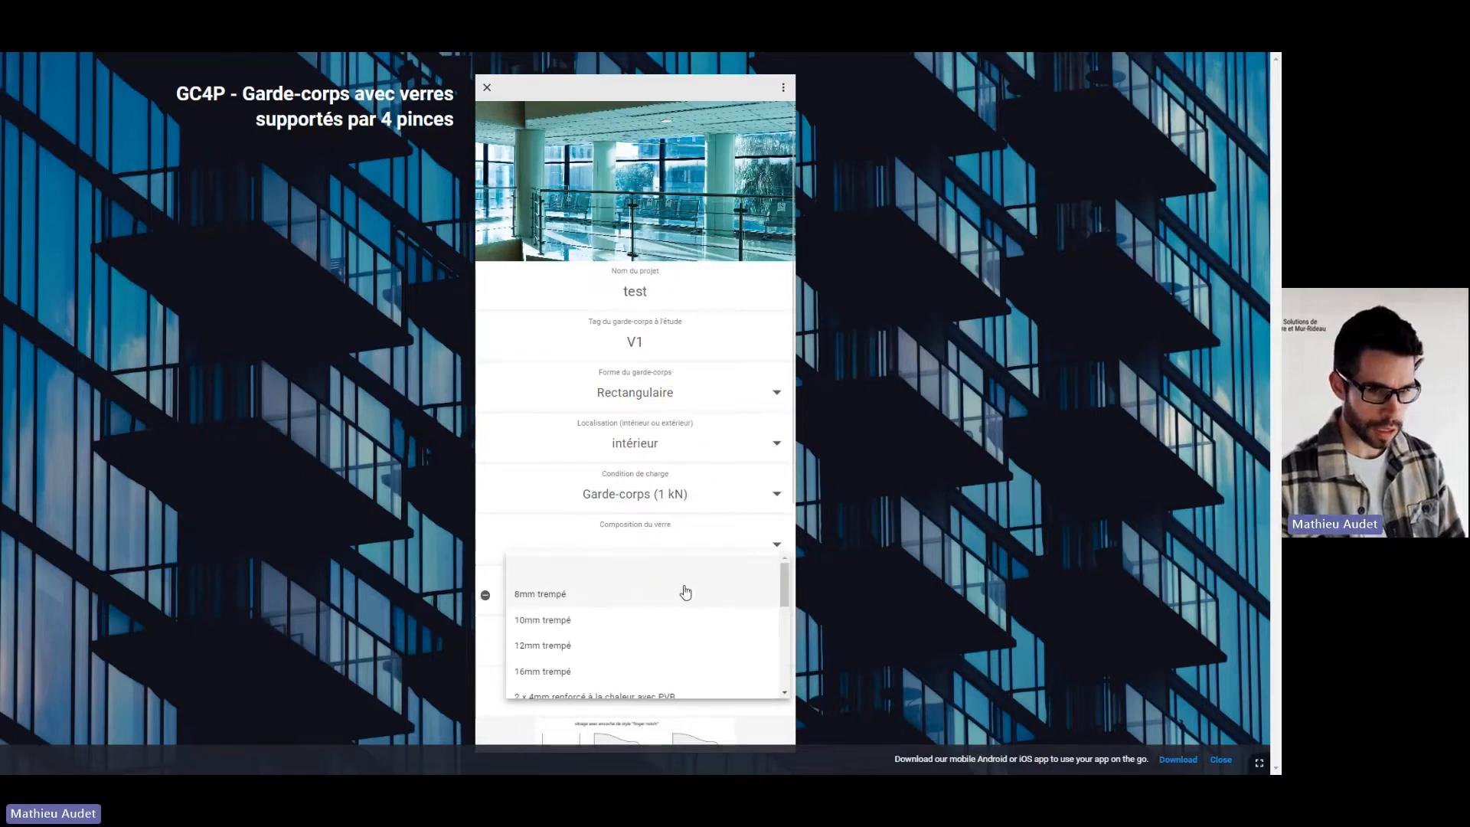
scroll(609, 616, "down", 3)
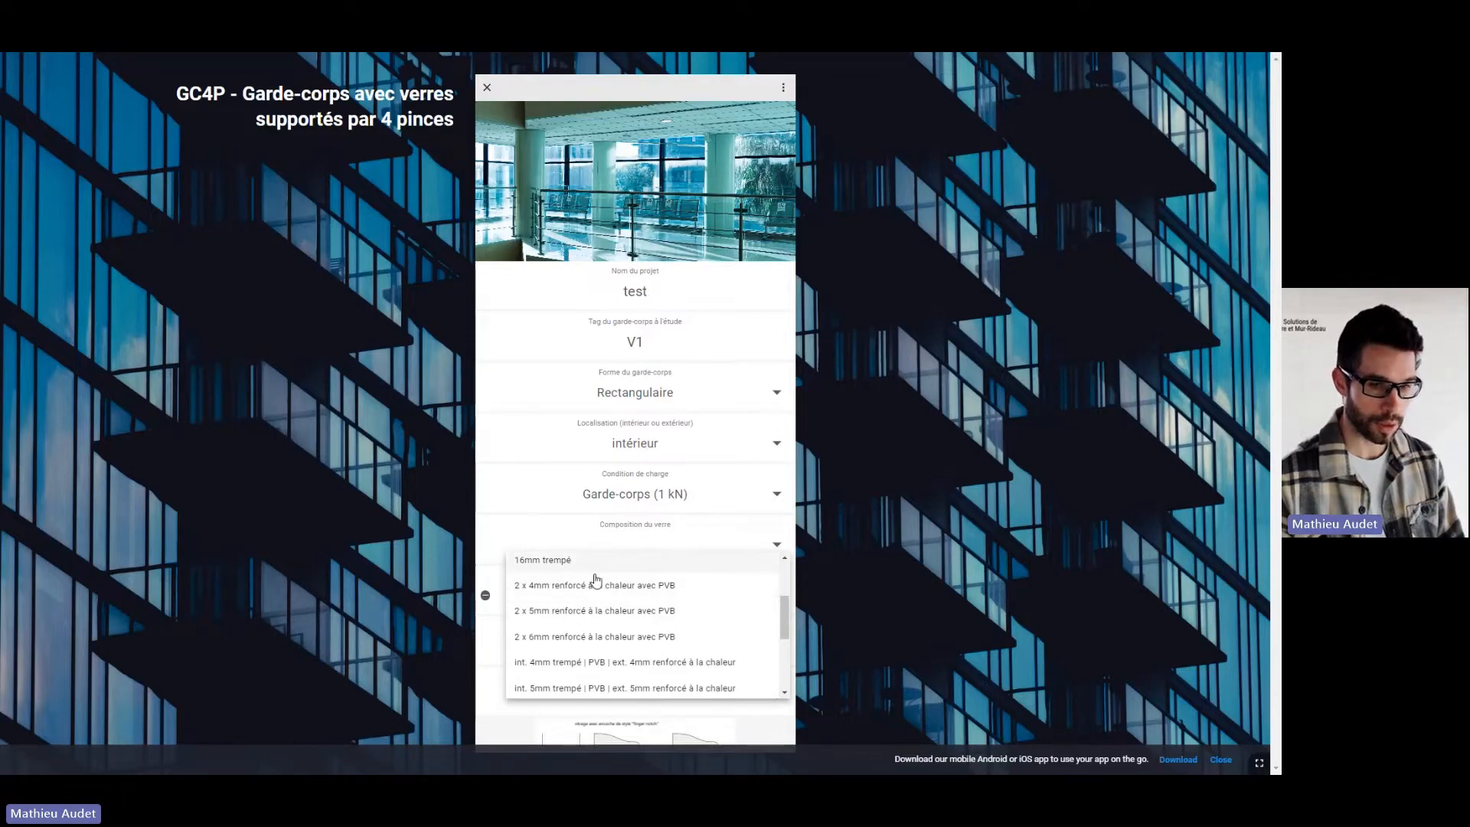
scroll(586, 638, "up", 3)
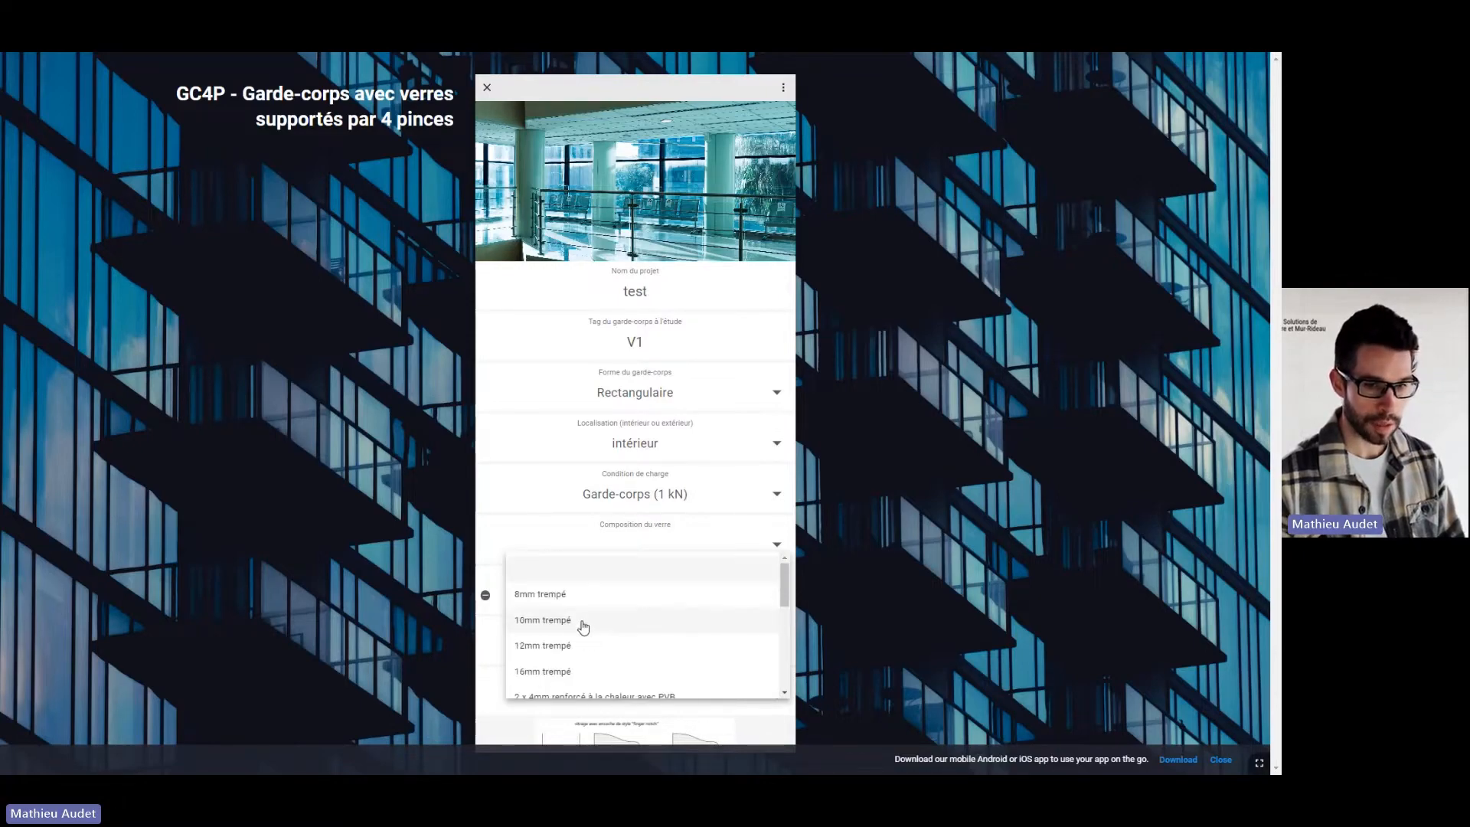
left_click(575, 602)
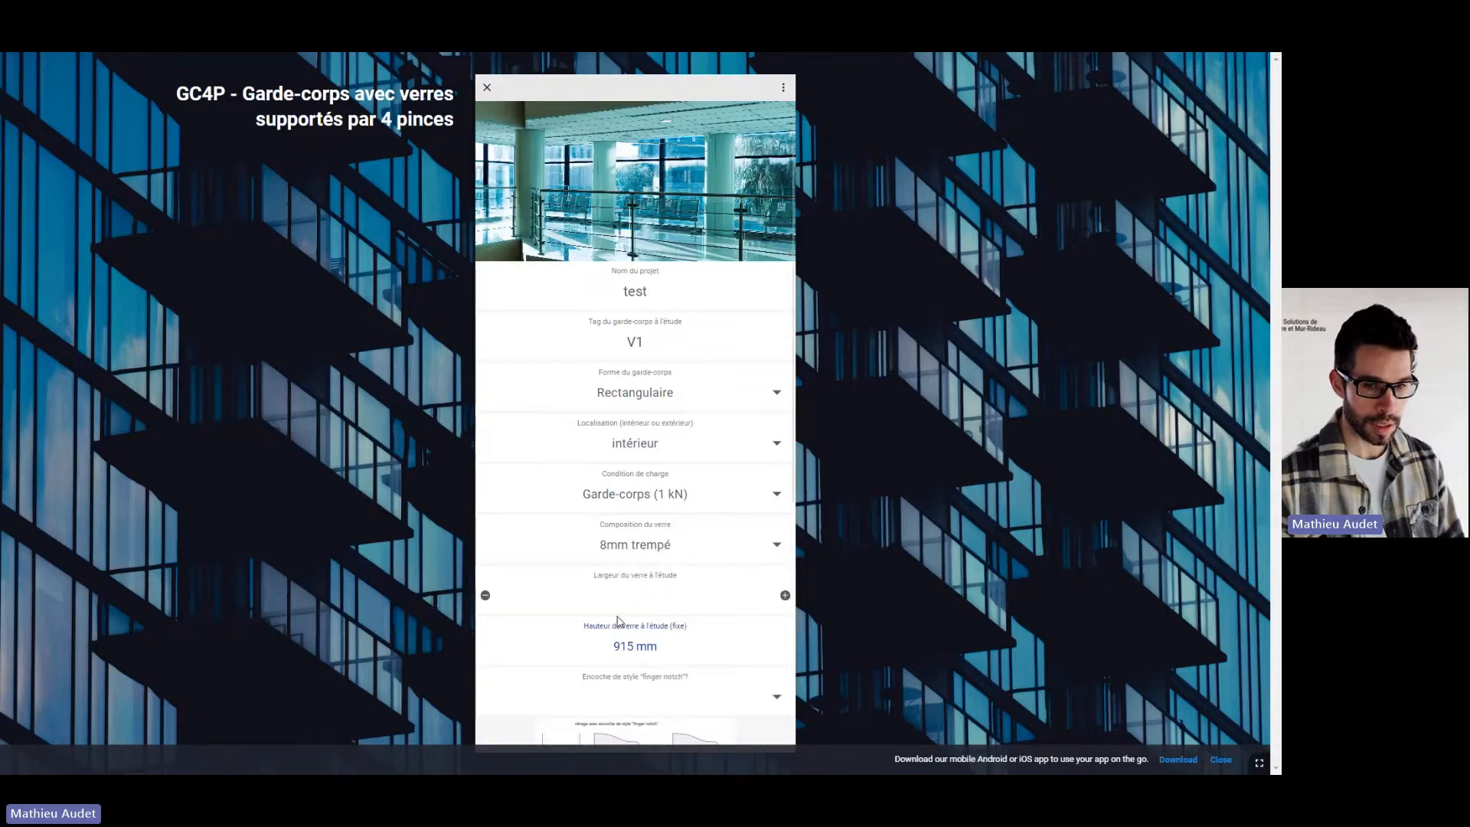
left_click(655, 597)
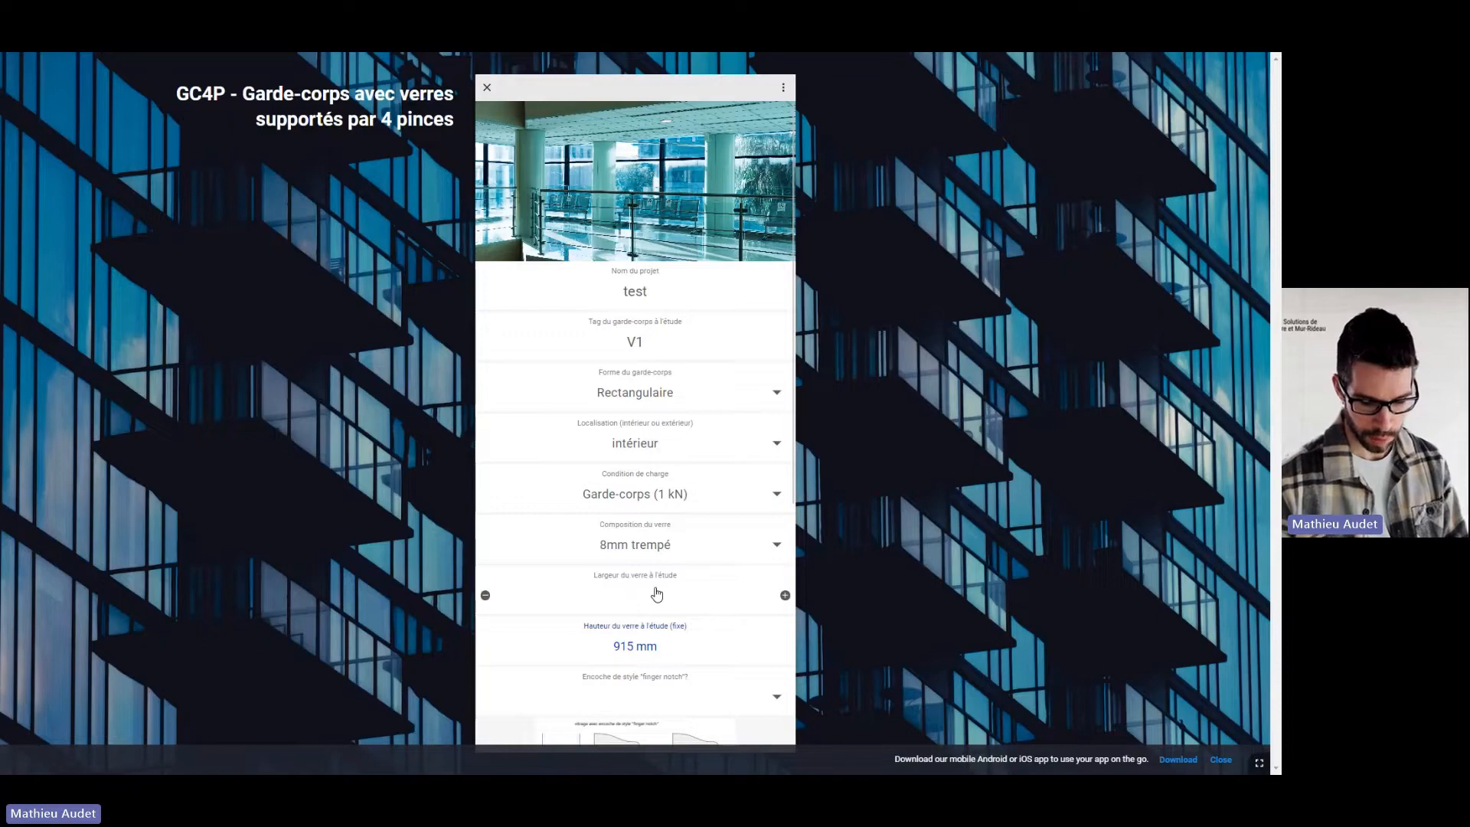
type("1000")
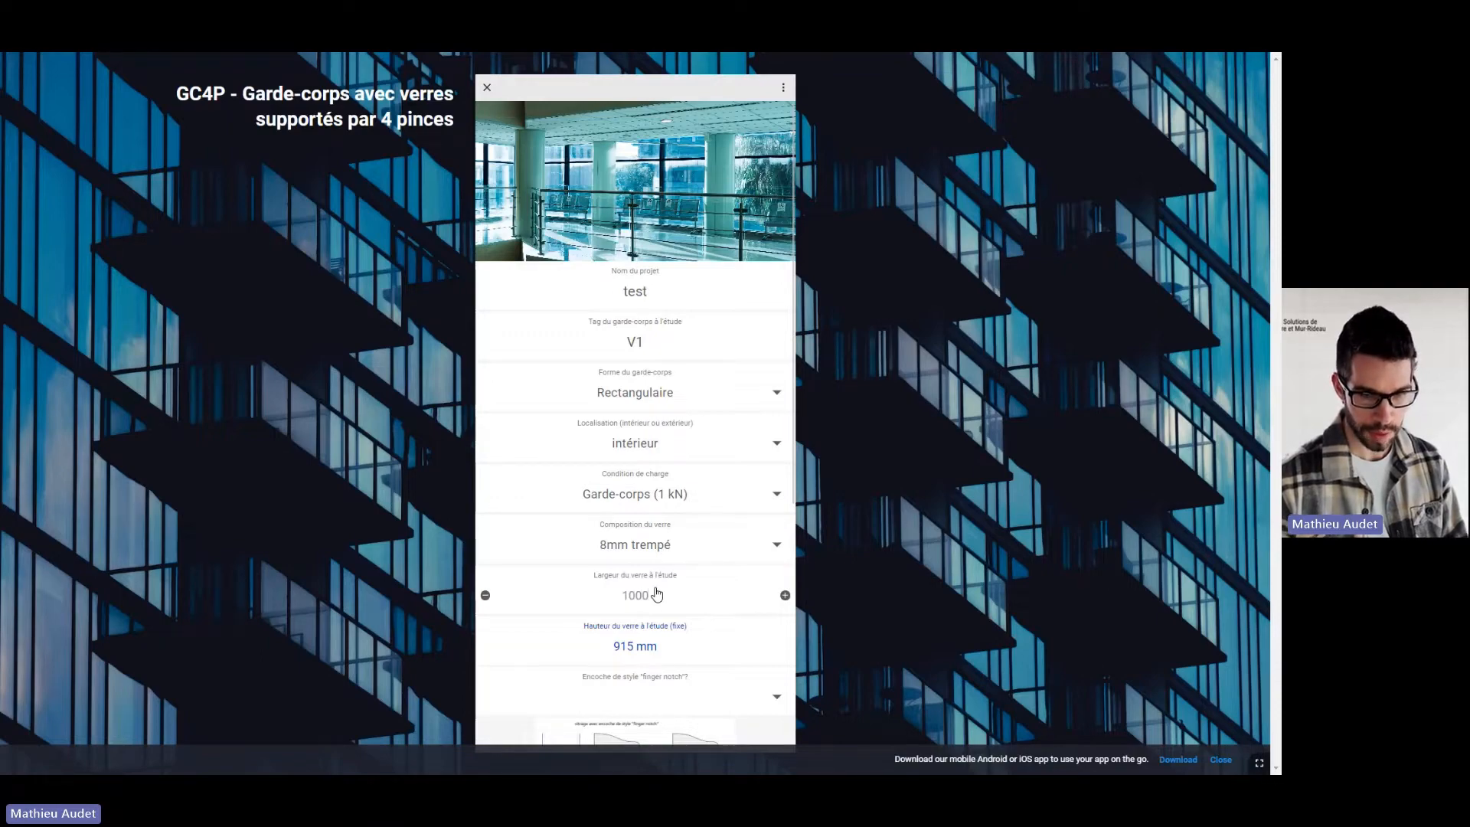
key("Return")
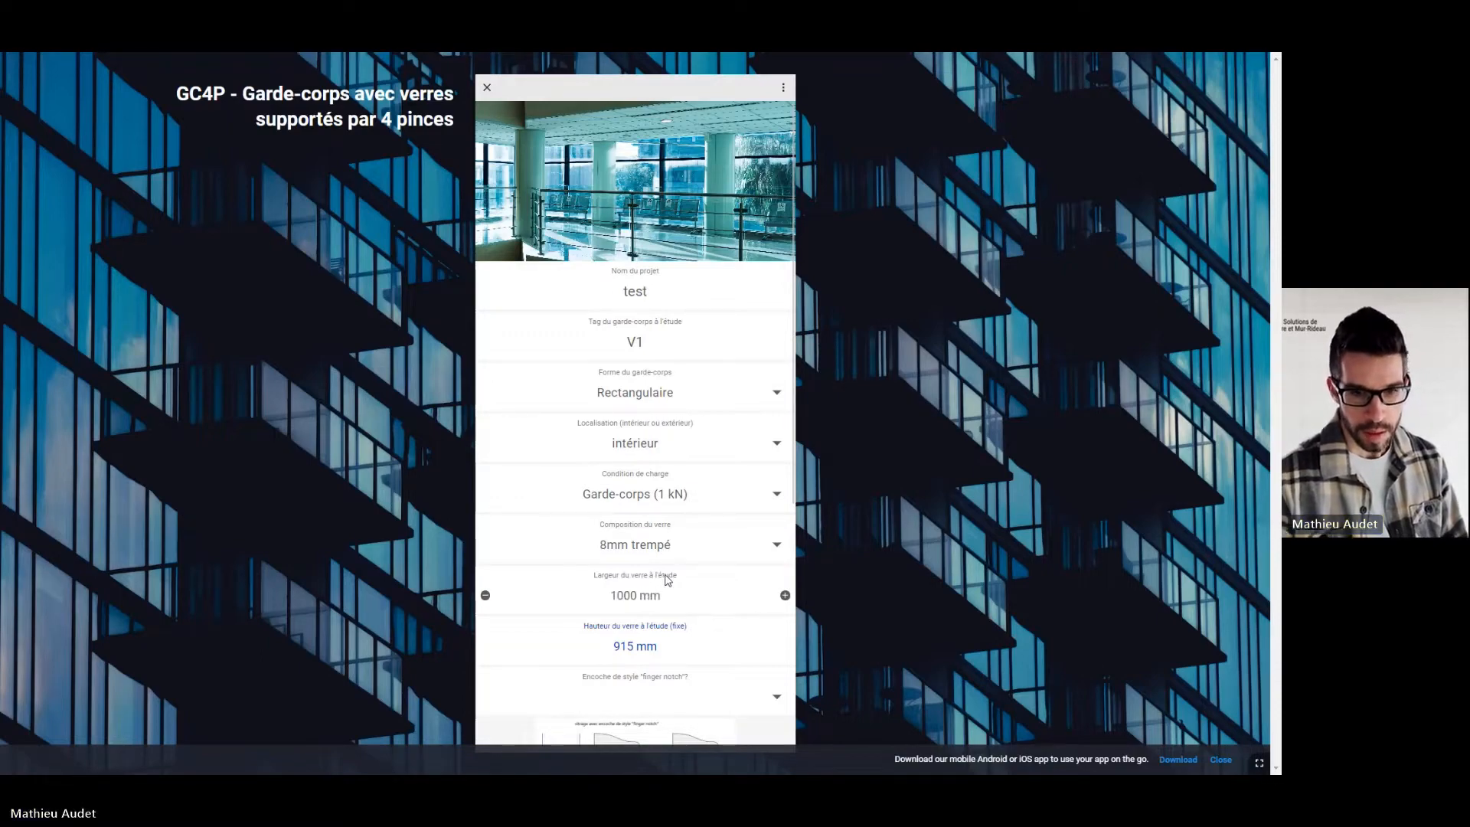
View the enlarged "finger notch" illustration, and set the finger notch option to Oui.
scroll(668, 579, "down", 3)
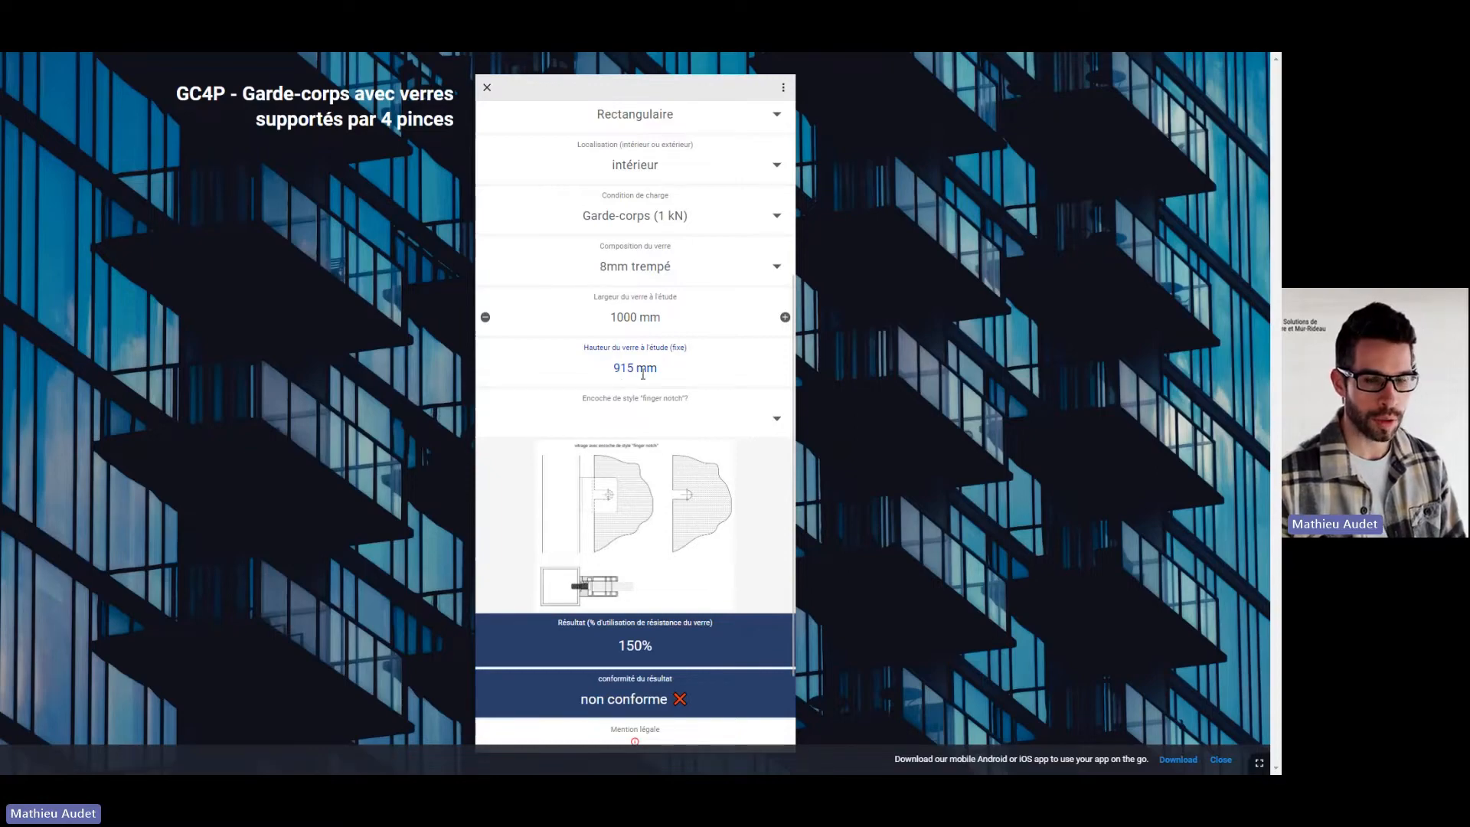
left_click(632, 423)
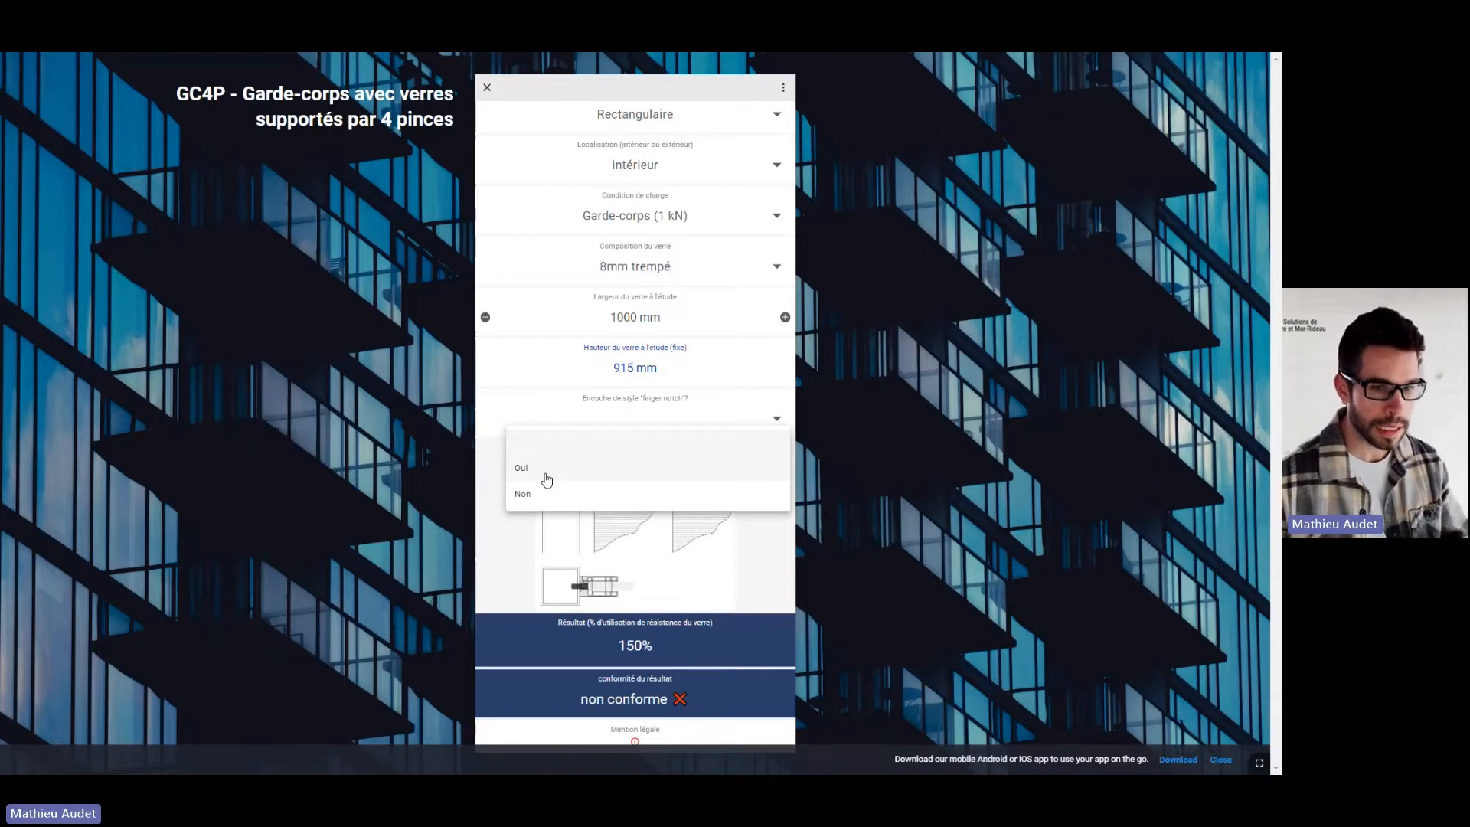
left_click(513, 409)
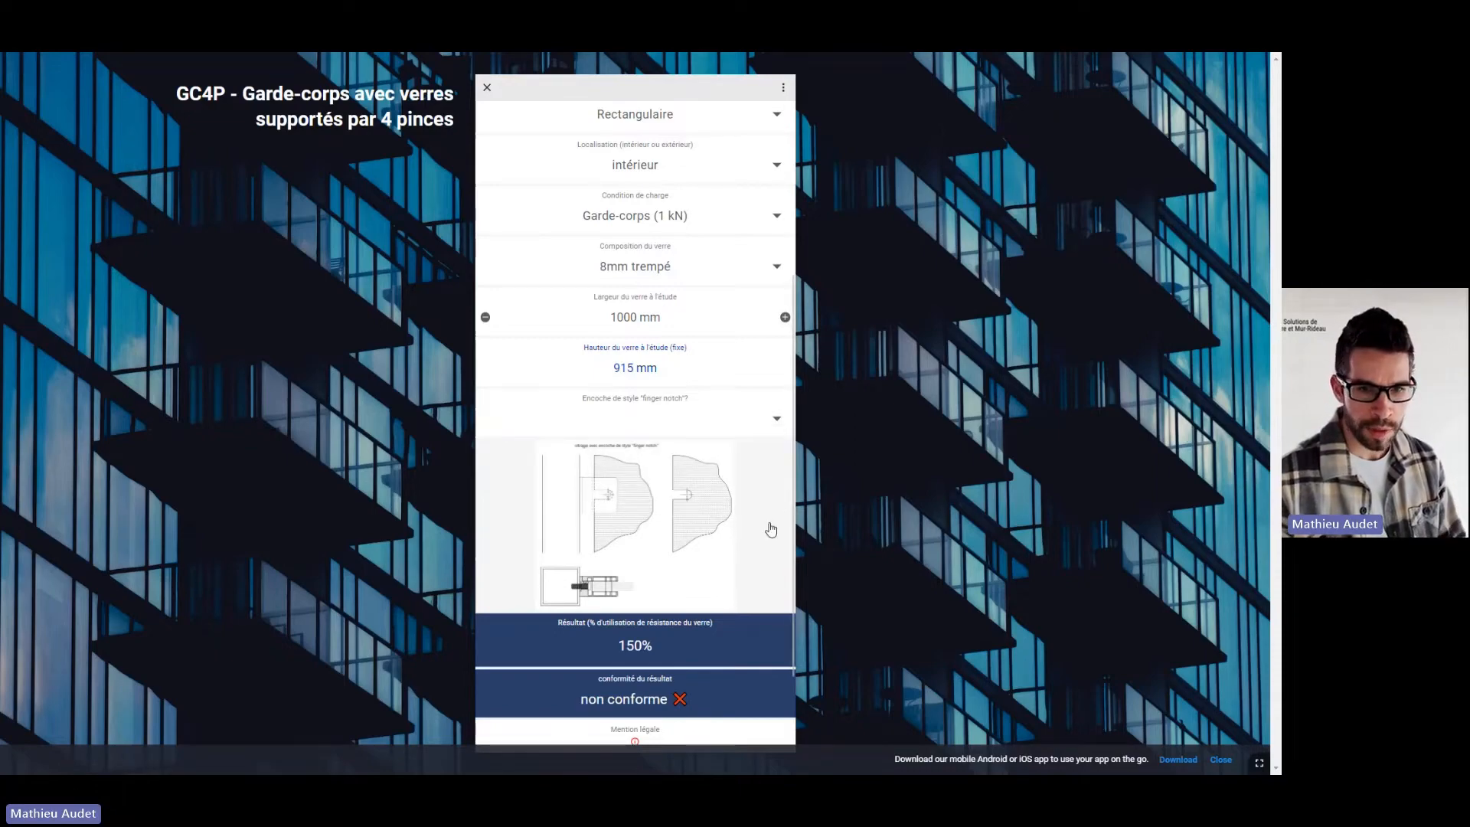
left_click(684, 509)
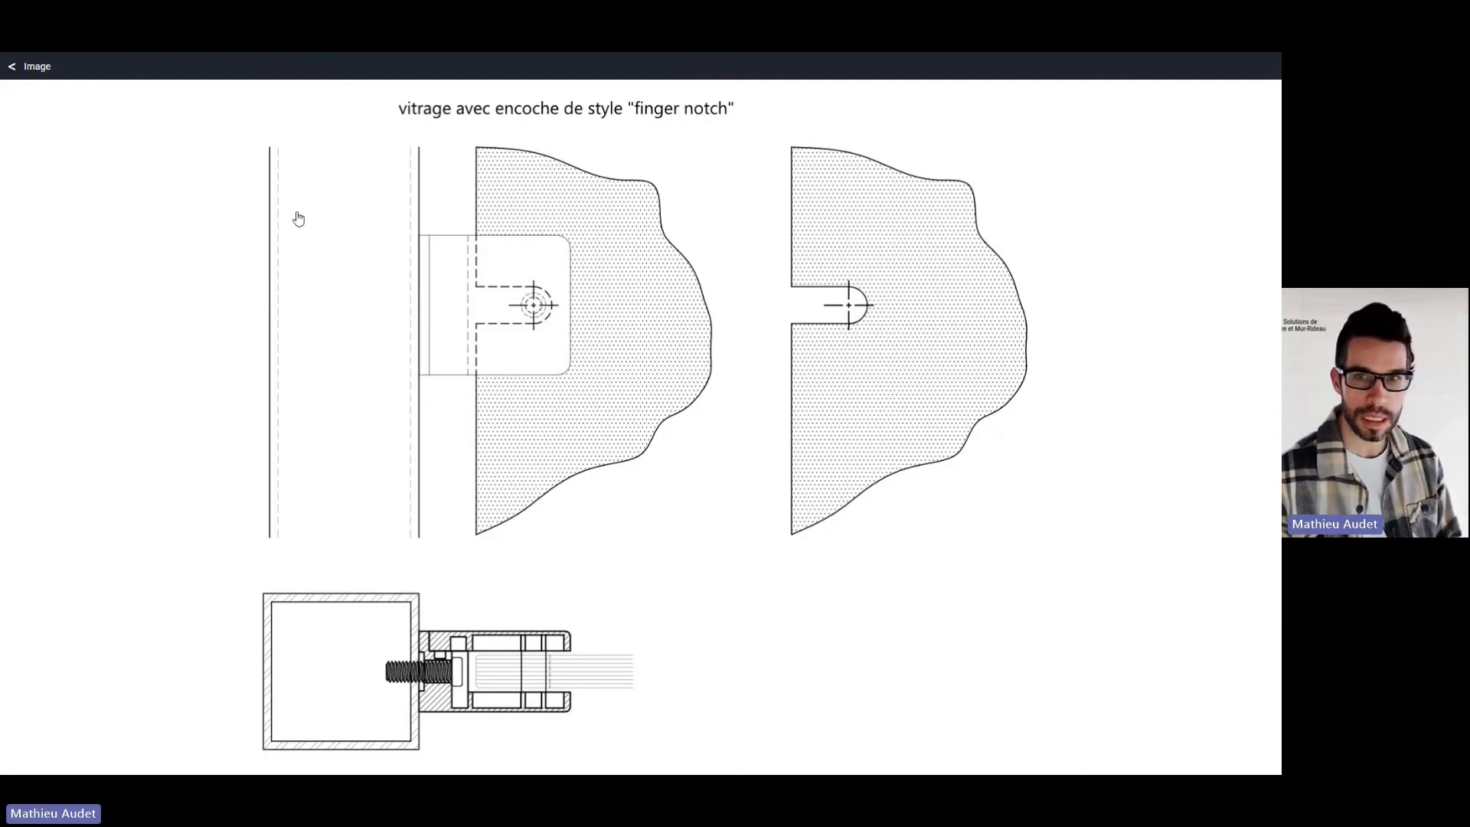
left_click(42, 67)
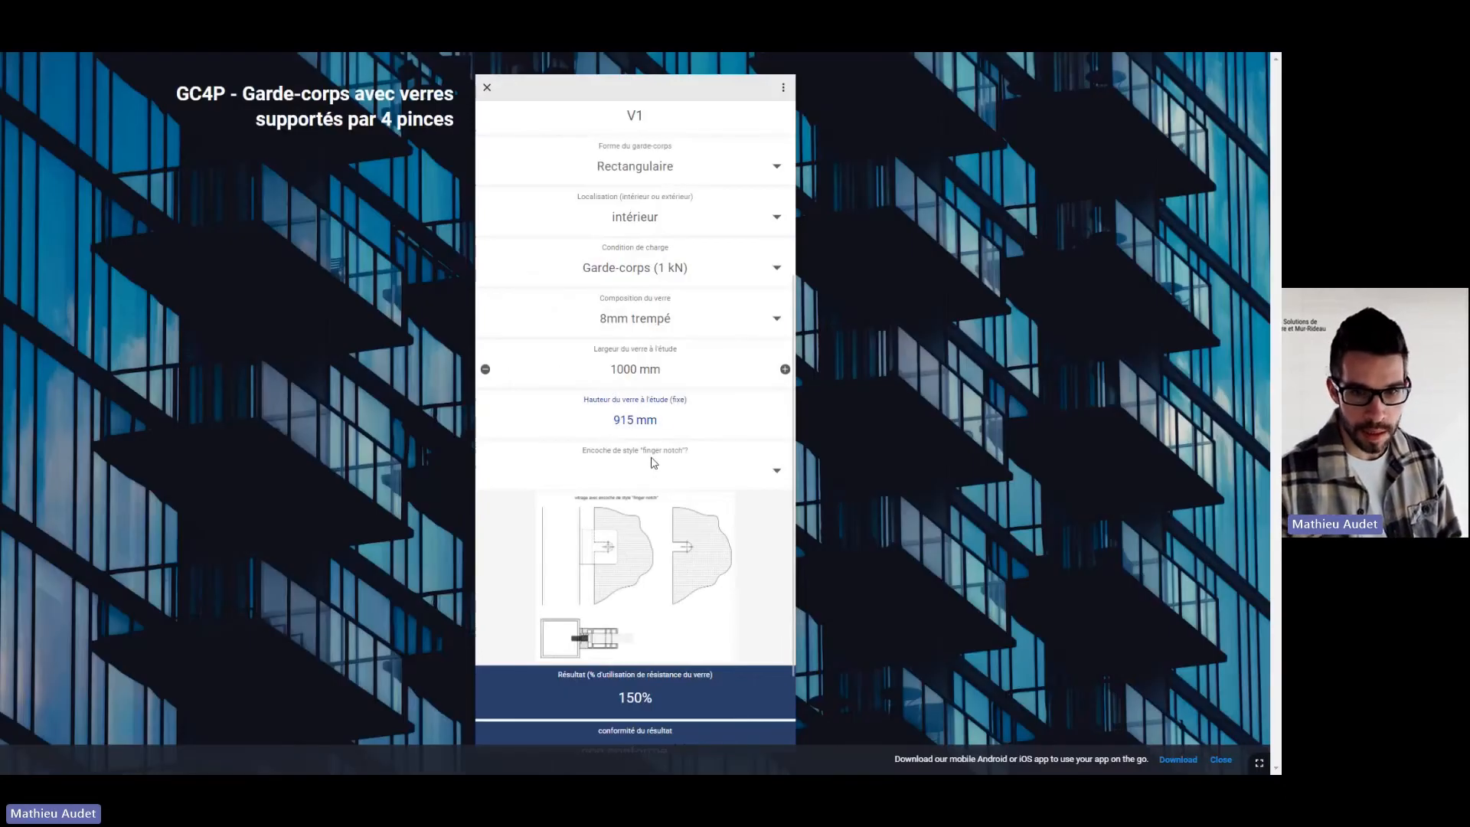
left_click(643, 482)
left_click(536, 522)
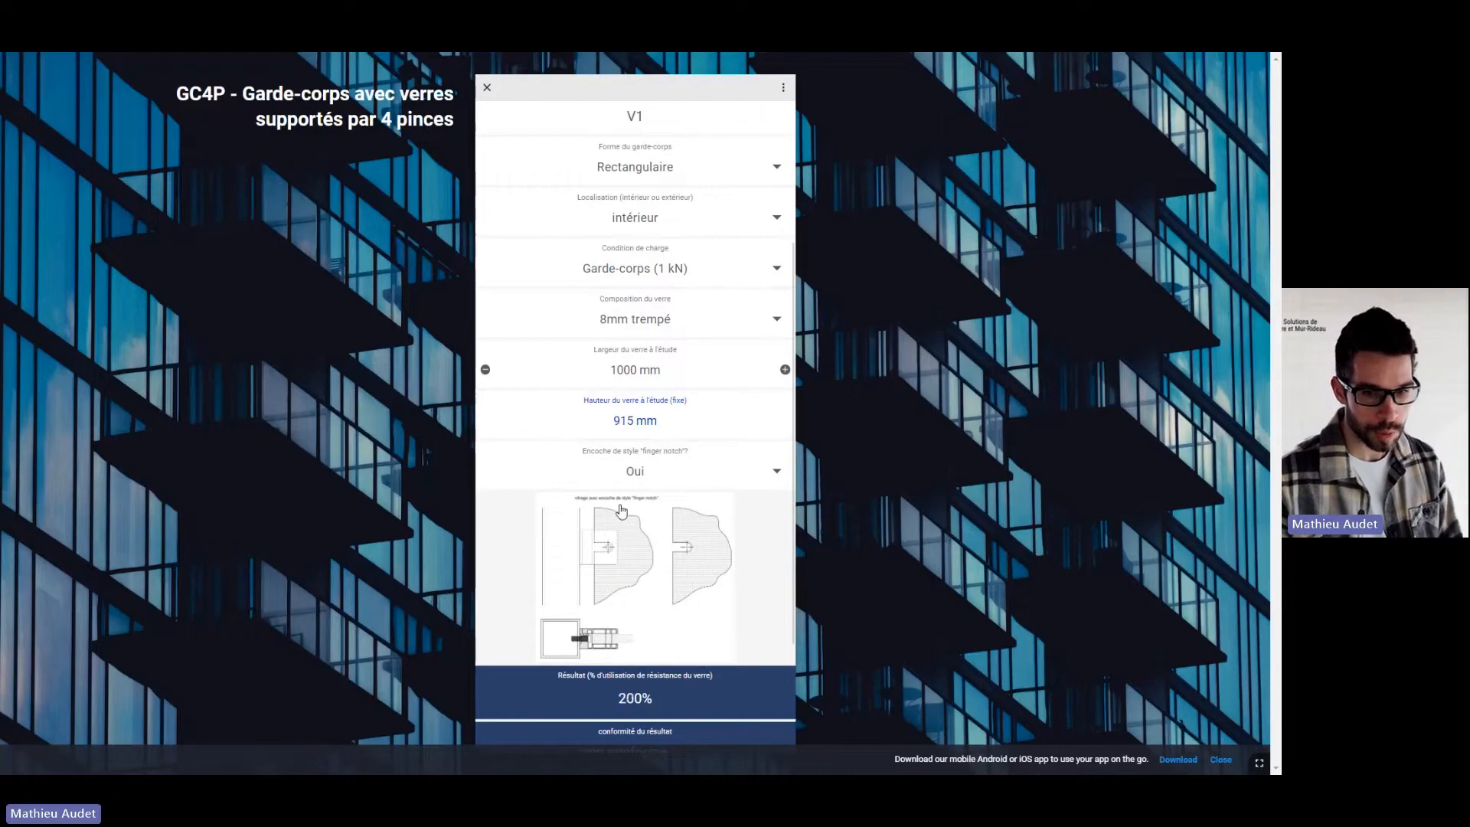
Switch the finger notch option to Non to compare the resistance result, and return it to Oui.
scroll(621, 510, "down", 2)
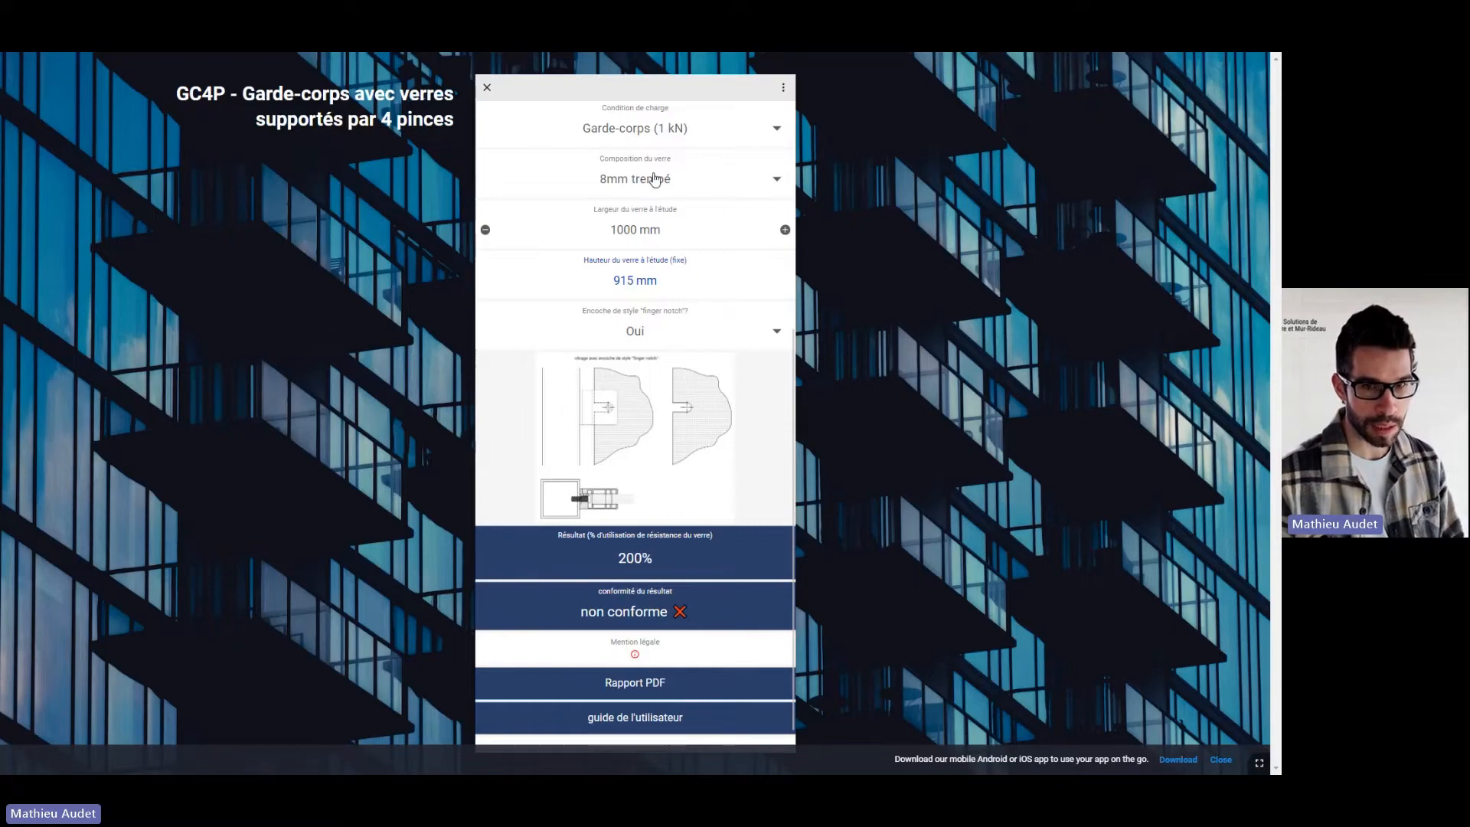
left_click(642, 335)
left_click(528, 408)
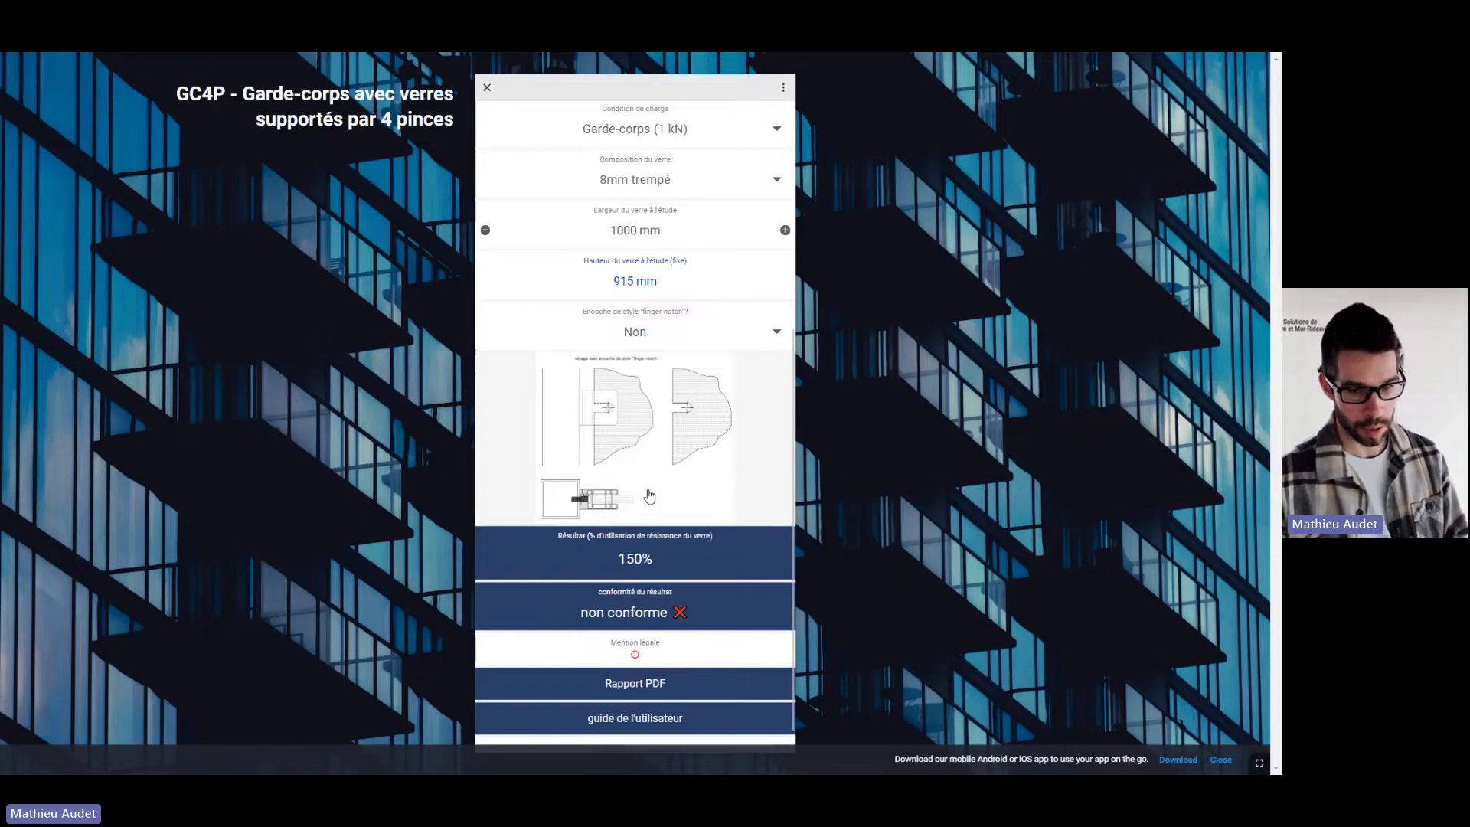
left_click(635, 332)
left_click(621, 351)
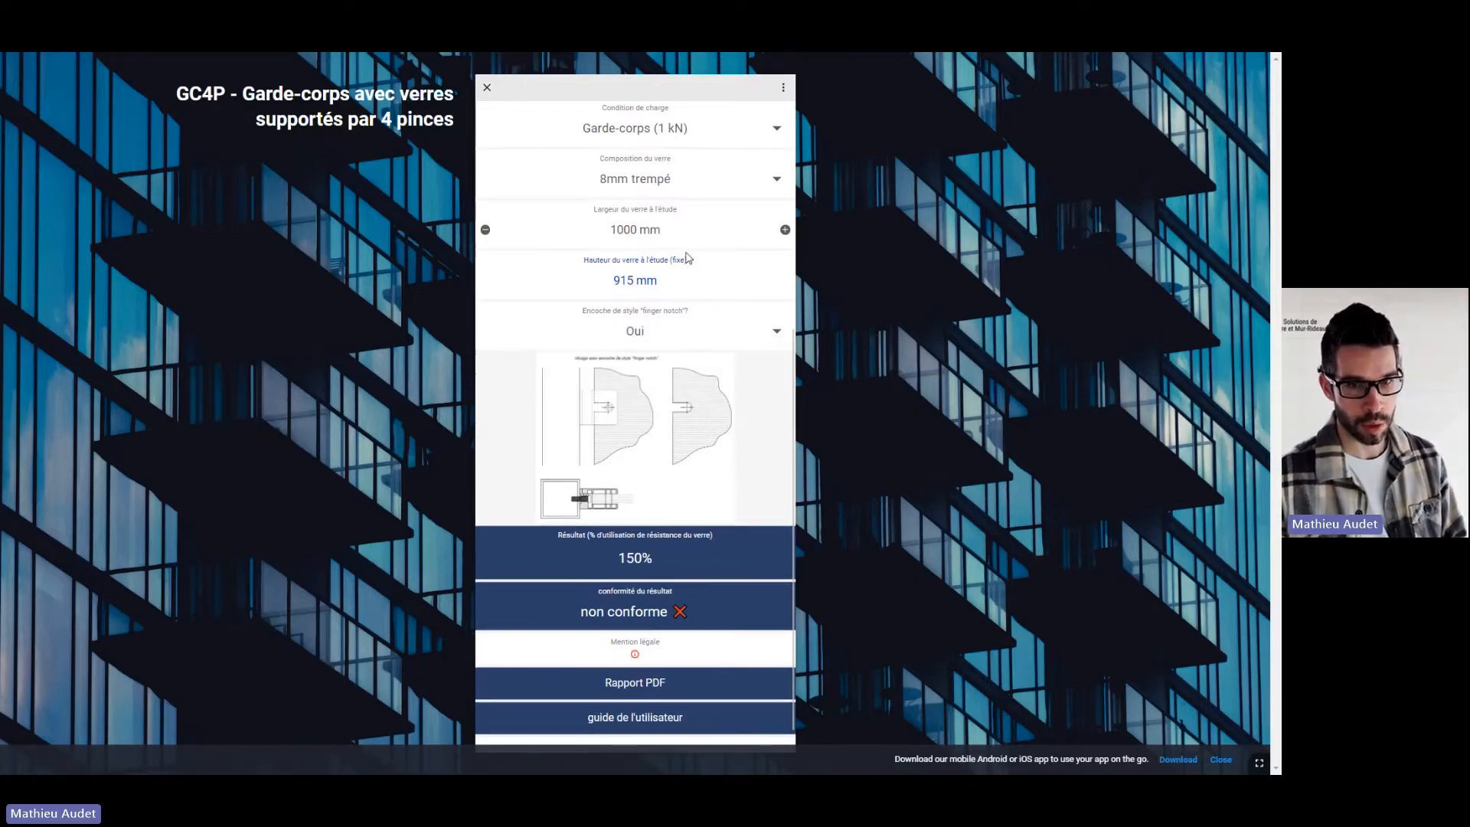
Try the glass compositions 10mm trempé and 2 x 6mm renforcé à la chaleur avec PVB.
left_click(636, 180)
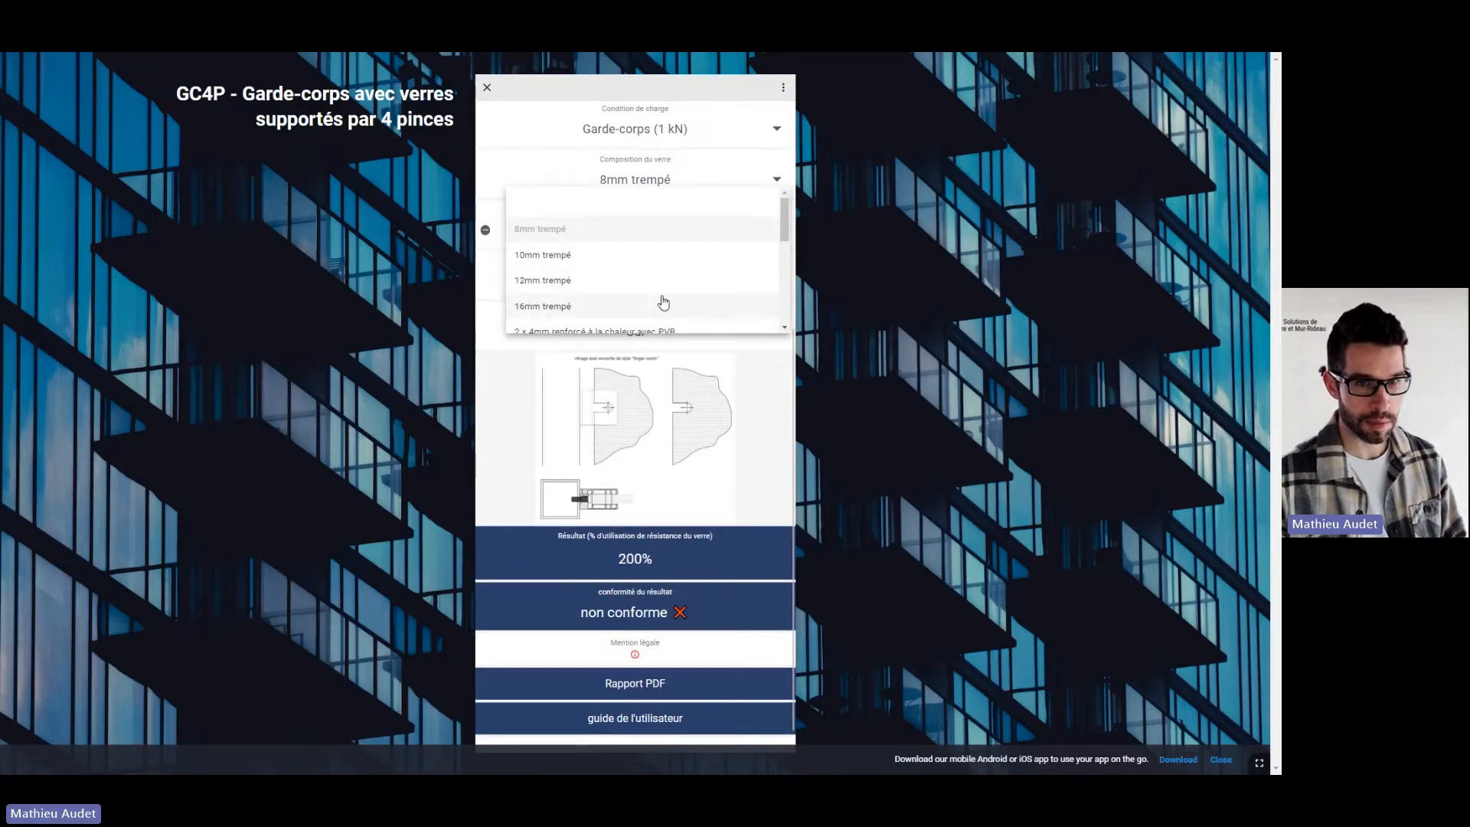
left_click(595, 254)
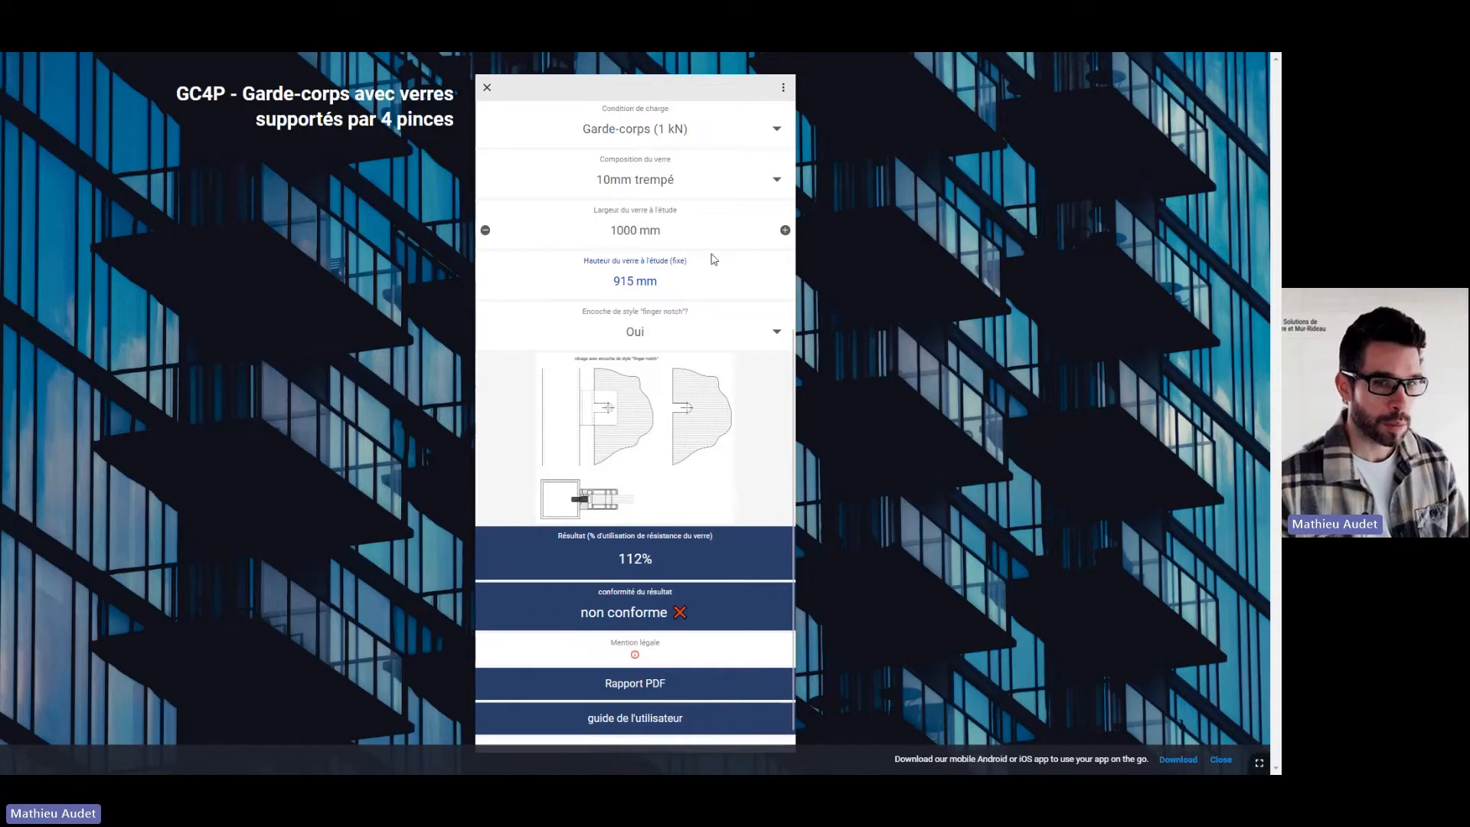
scroll(714, 297, "up", 2)
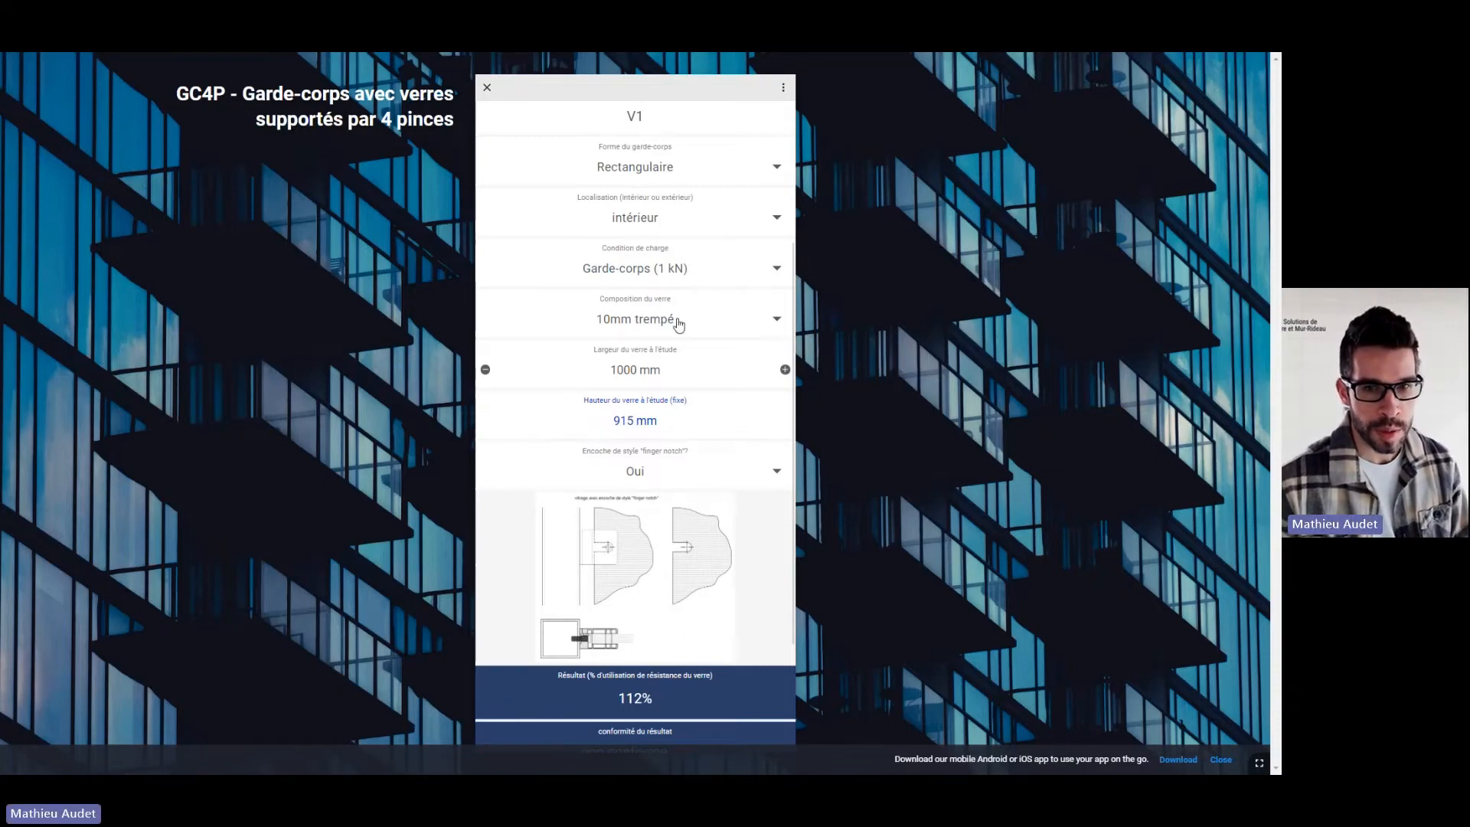
left_click(681, 320)
scroll(623, 395, "down", 3)
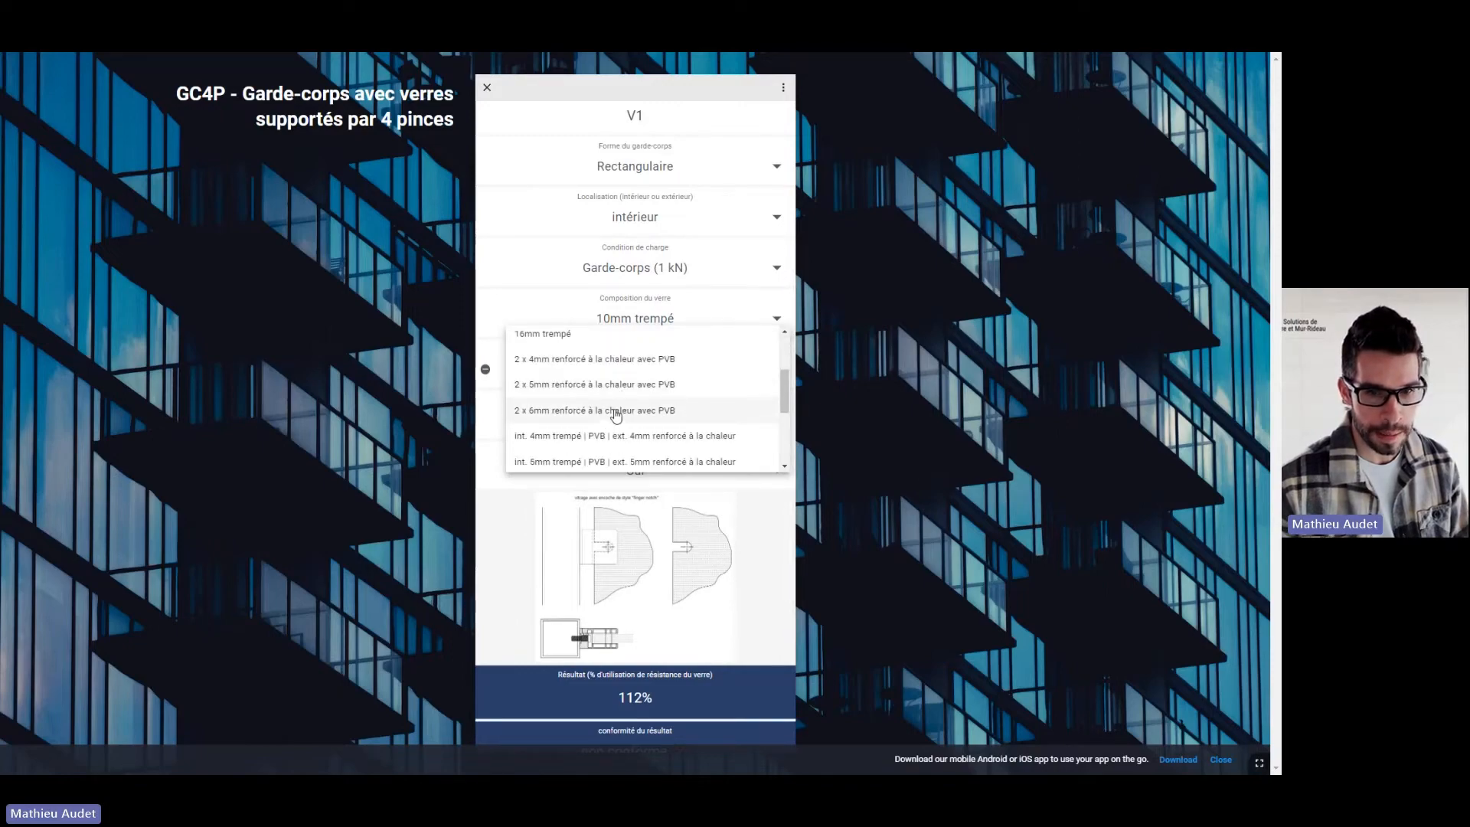
left_click(617, 414)
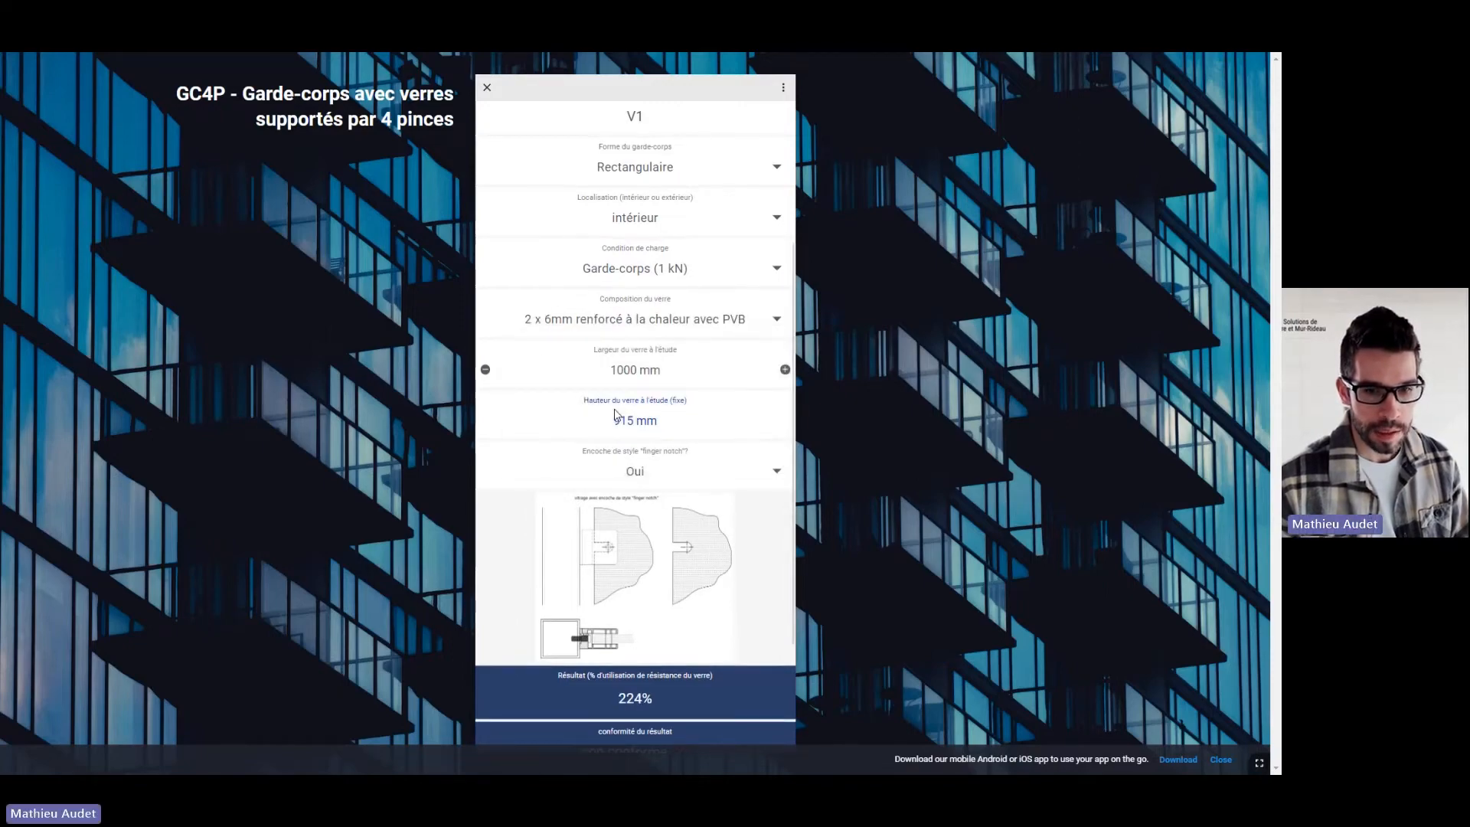
Try the glass composition int. 5mm trempé | PVB | ext. 5mm renforcé à la chaleur.
scroll(616, 413, "down", 3)
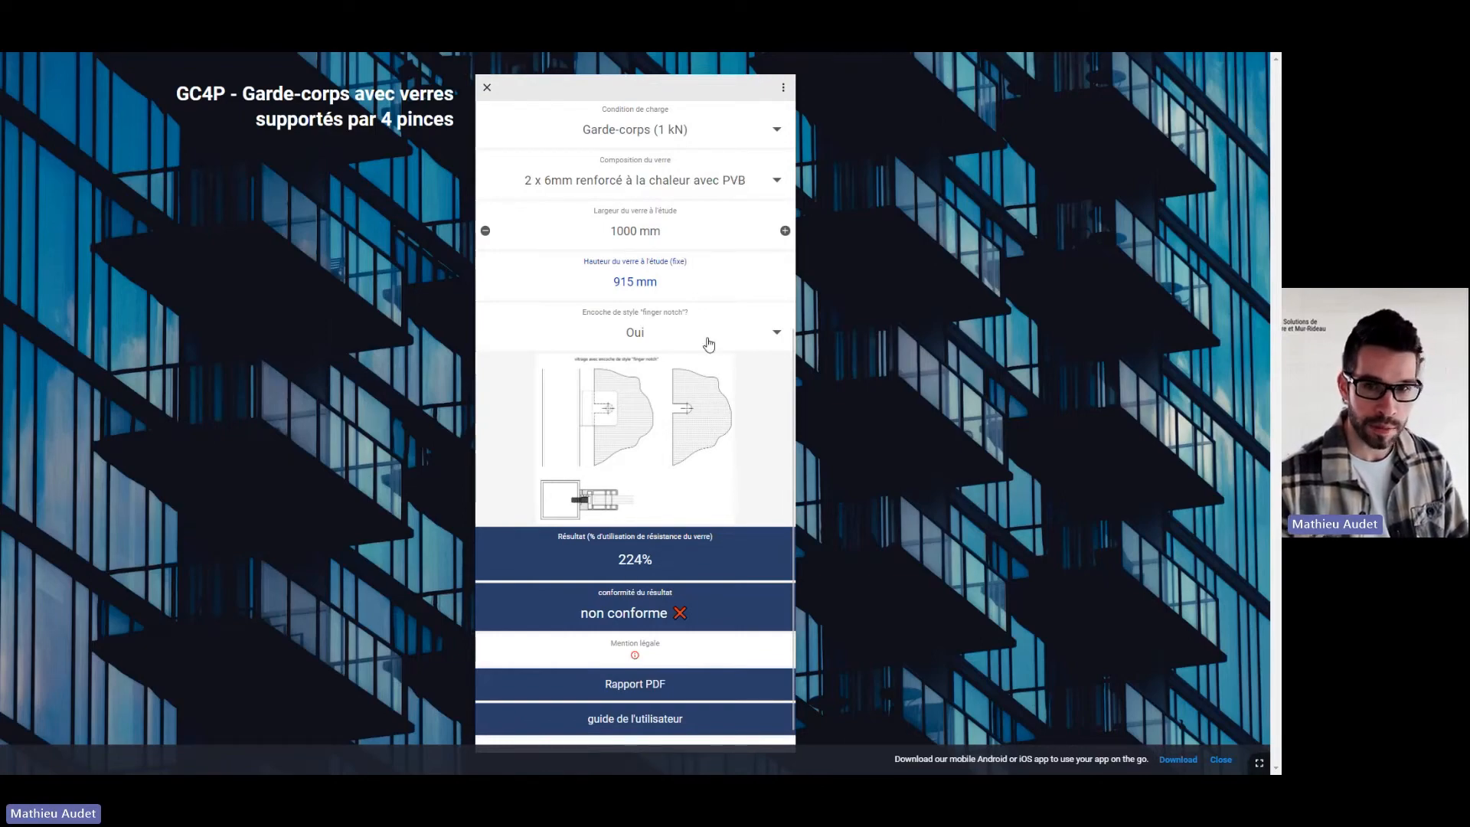
left_click(772, 184)
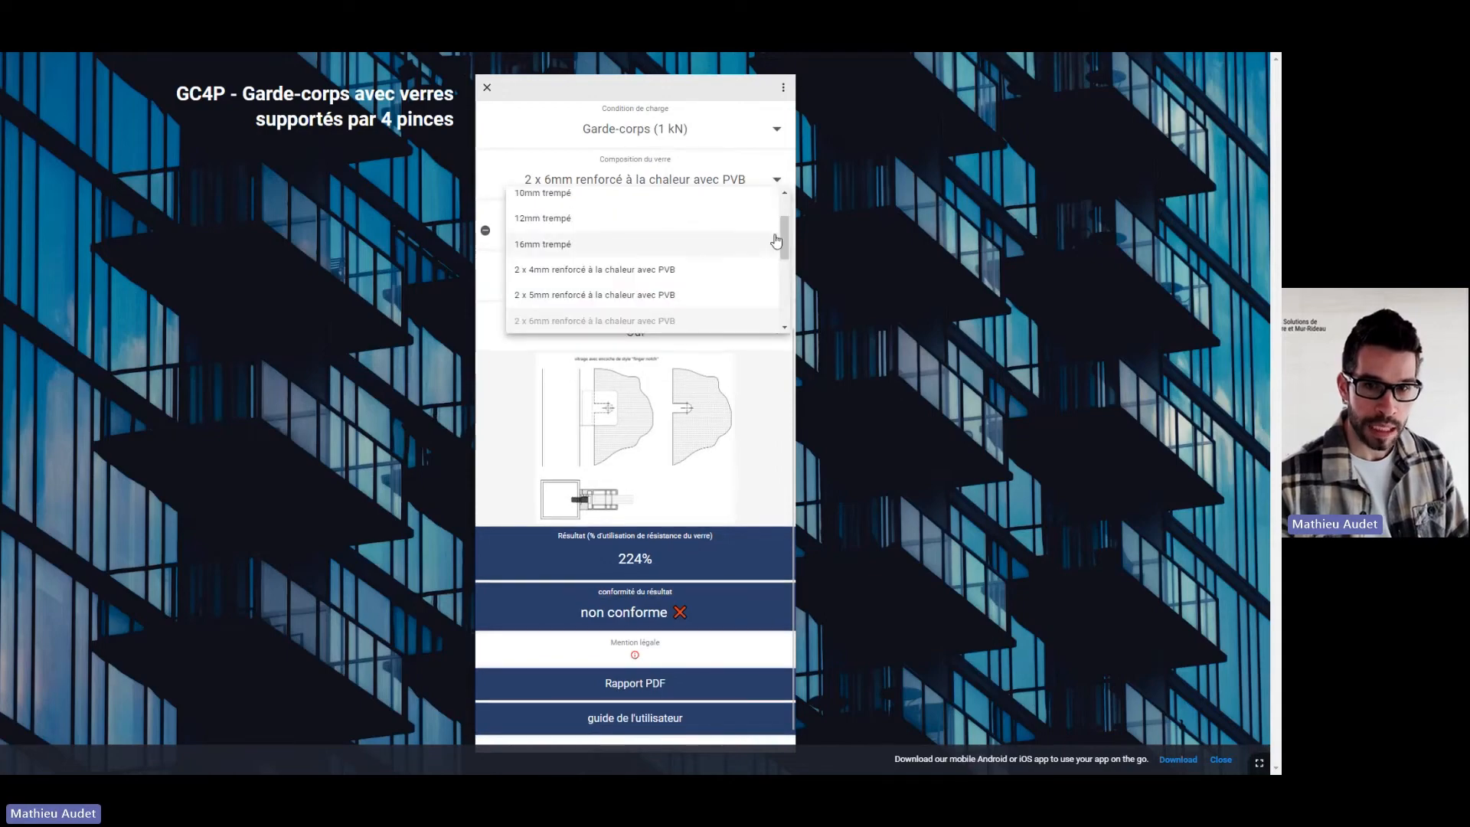
scroll(782, 253, "down", 2)
left_click_drag(786, 262, 789, 281)
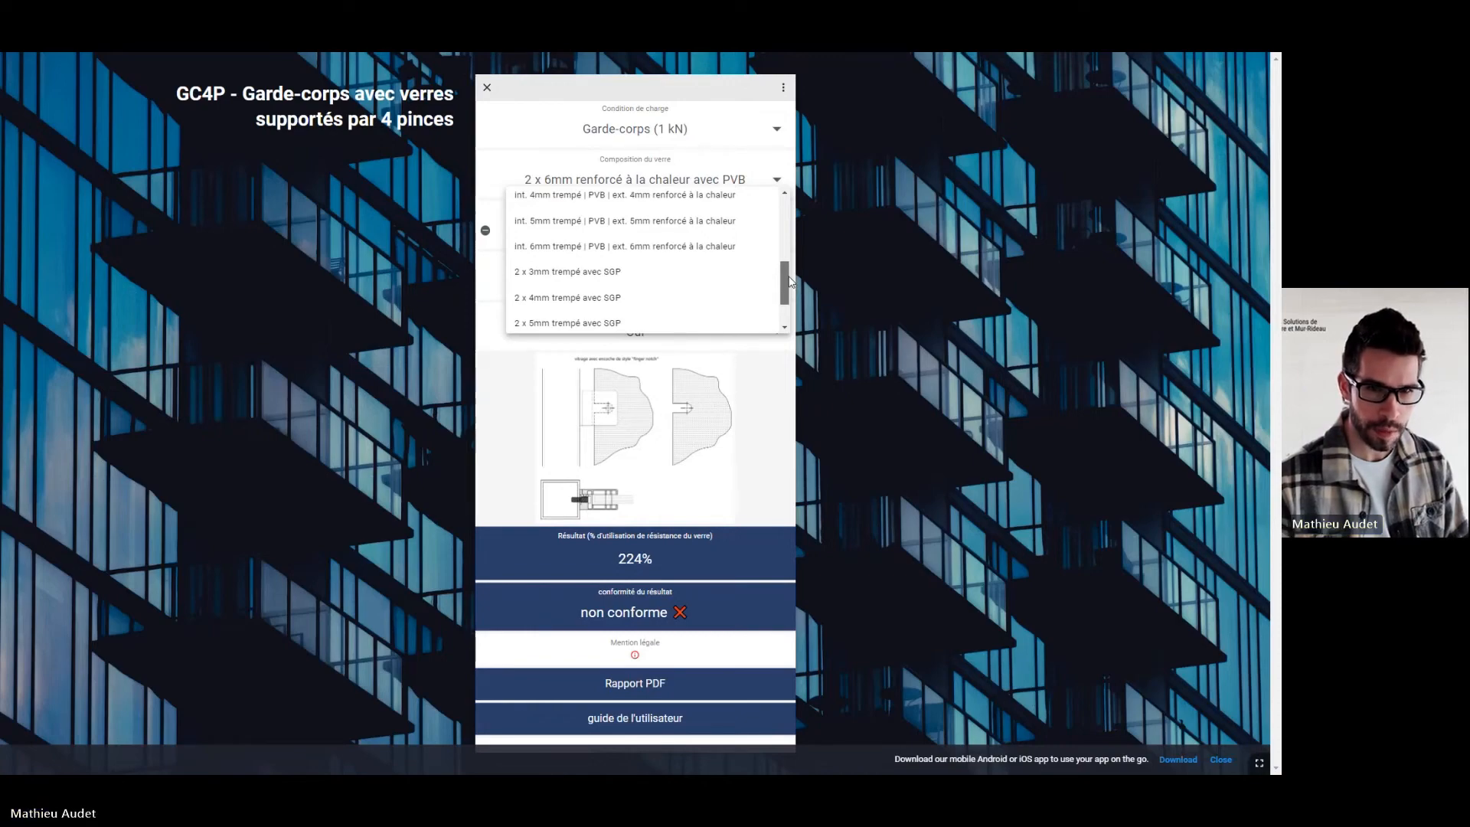
left_click_drag(790, 282, 791, 273)
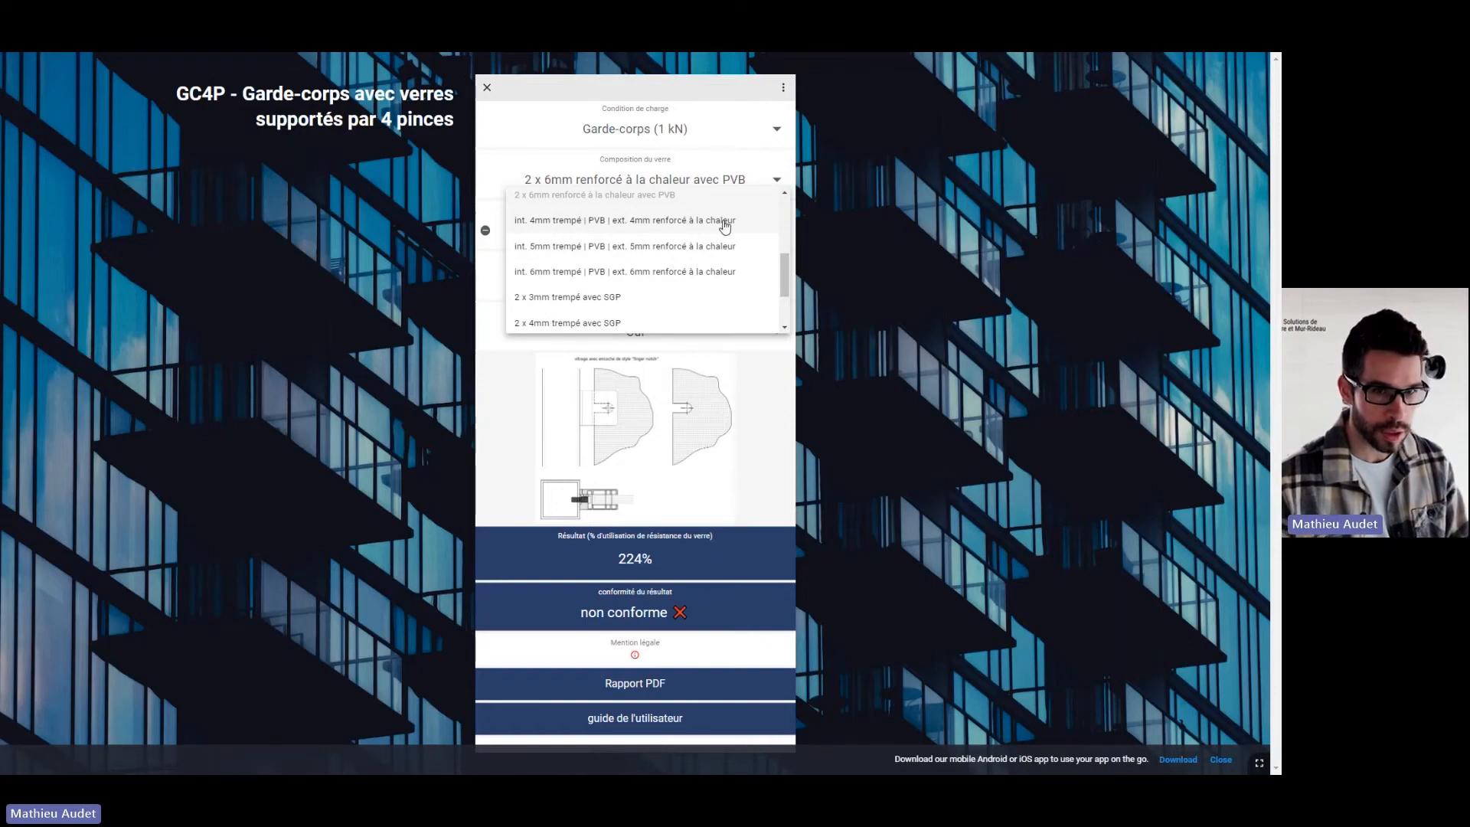
left_click(727, 245)
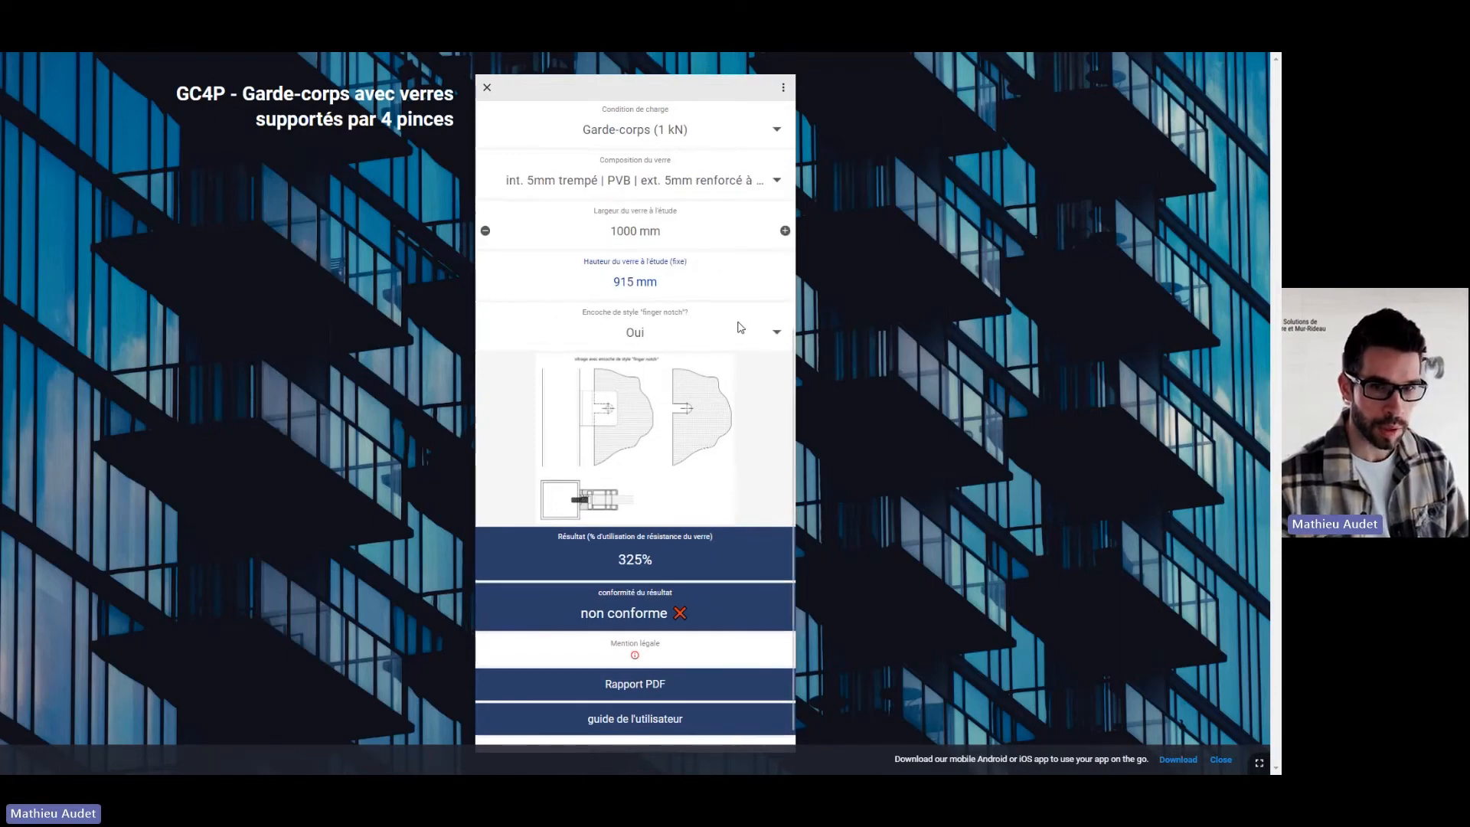
Set the glass composition to int. 6mm trempé | PVB | ext. 6mm renforcé à la chaleur.
left_click(718, 184)
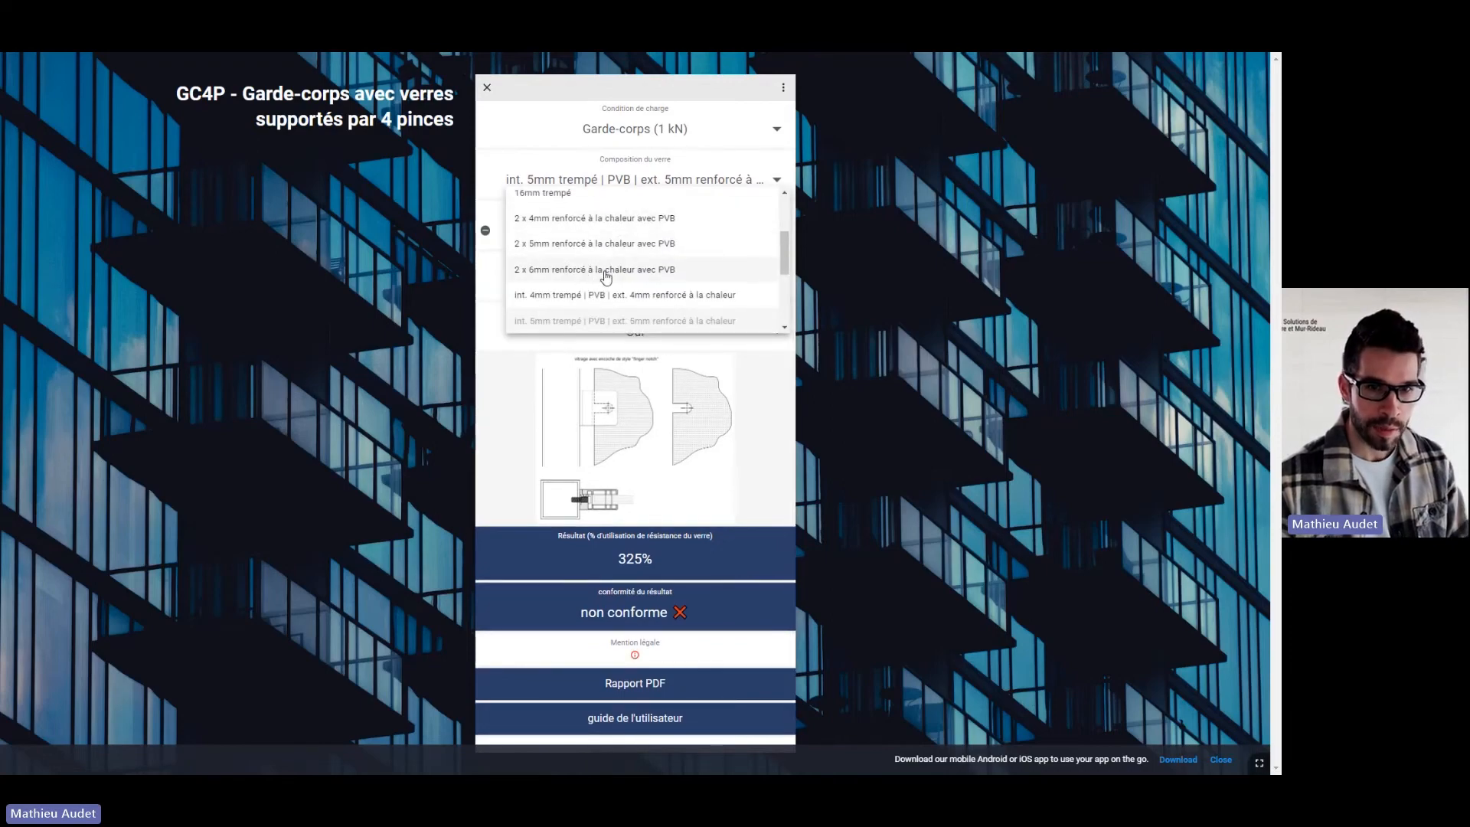
scroll(606, 276, "down", 2)
left_click(586, 238)
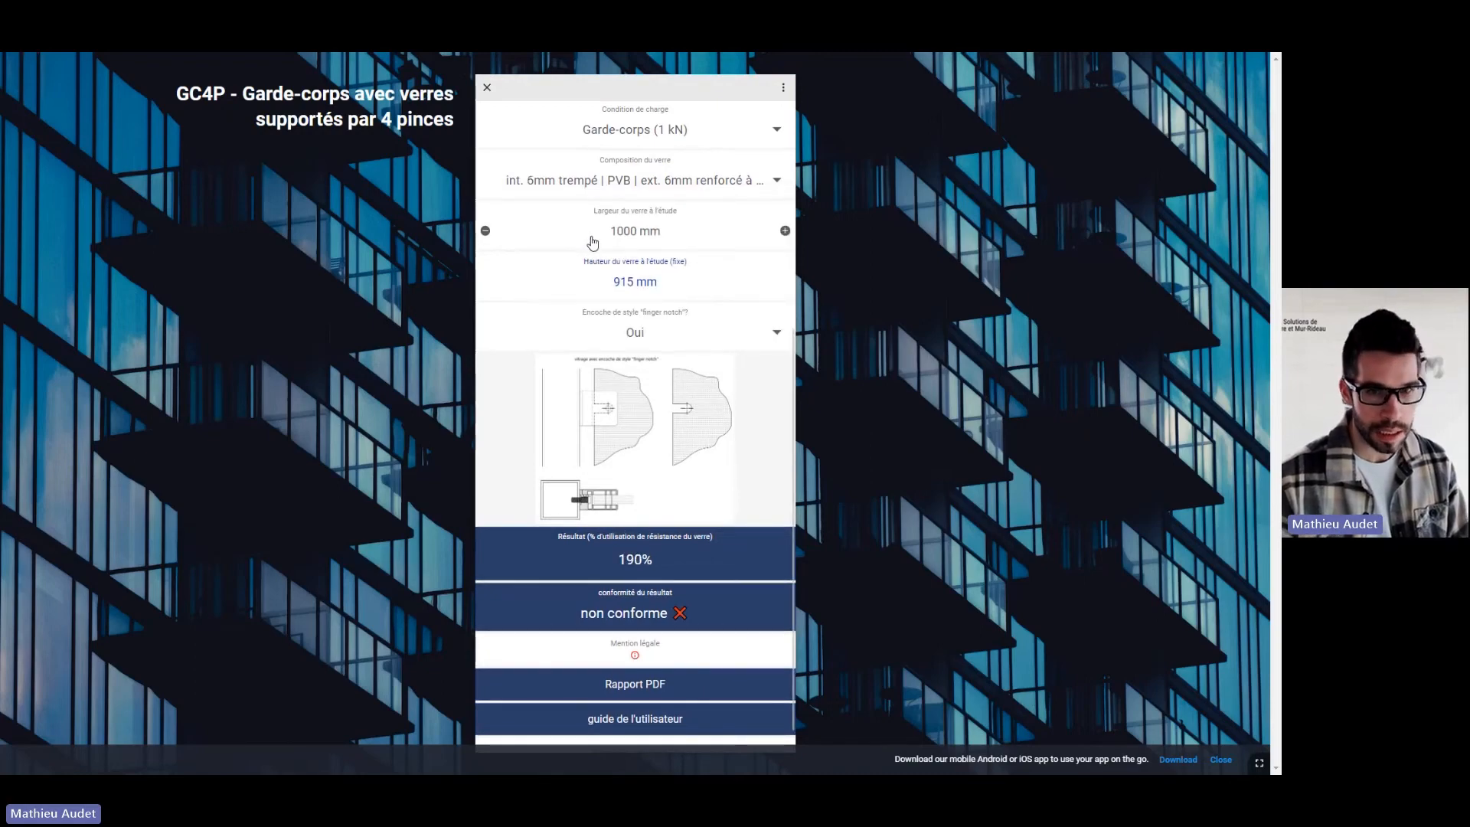
Set the glass composition to 2 x 5mm trempé avec SGP.
left_click(619, 182)
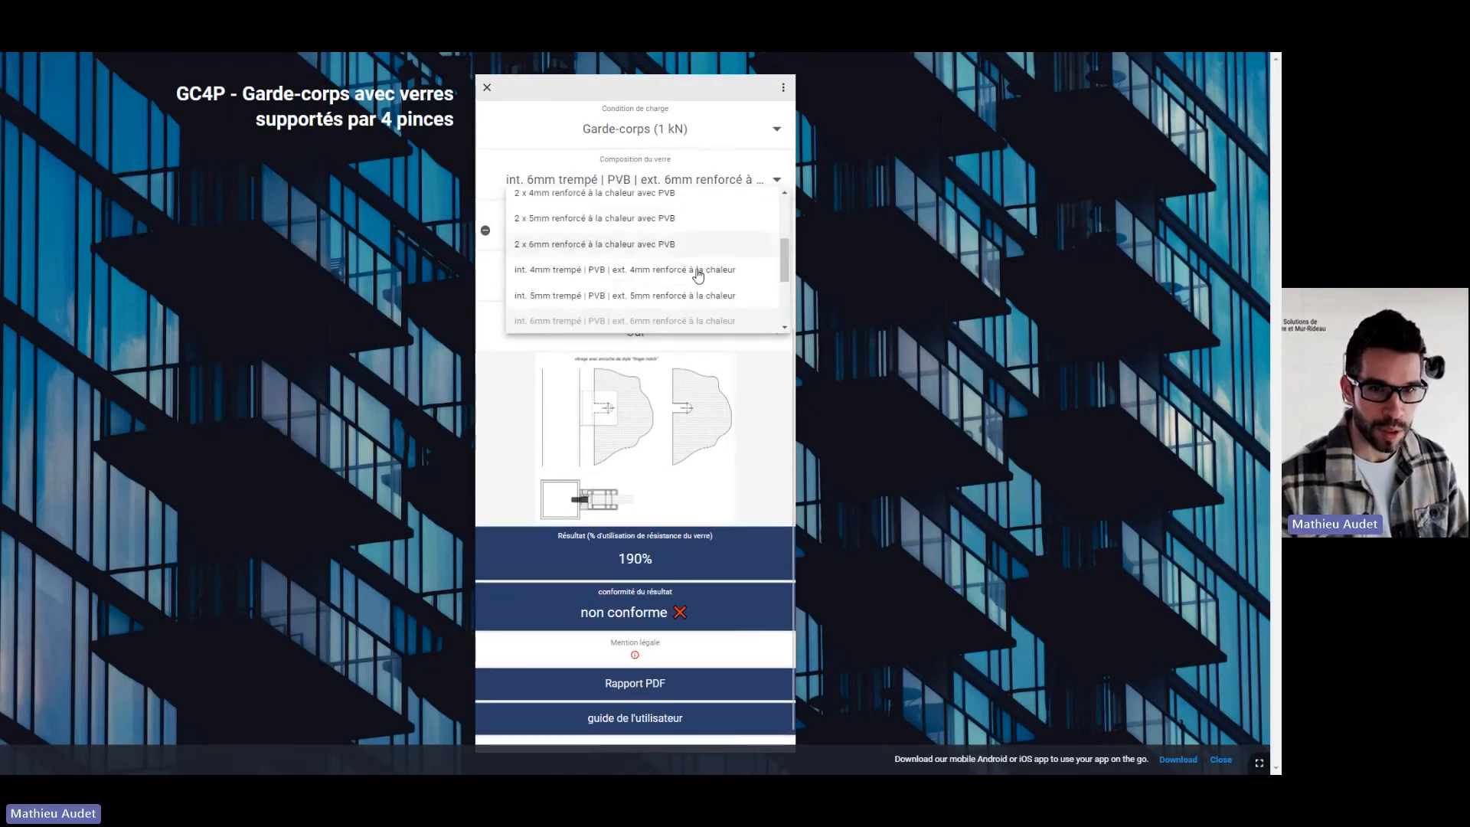
scroll(697, 277, "down", 2)
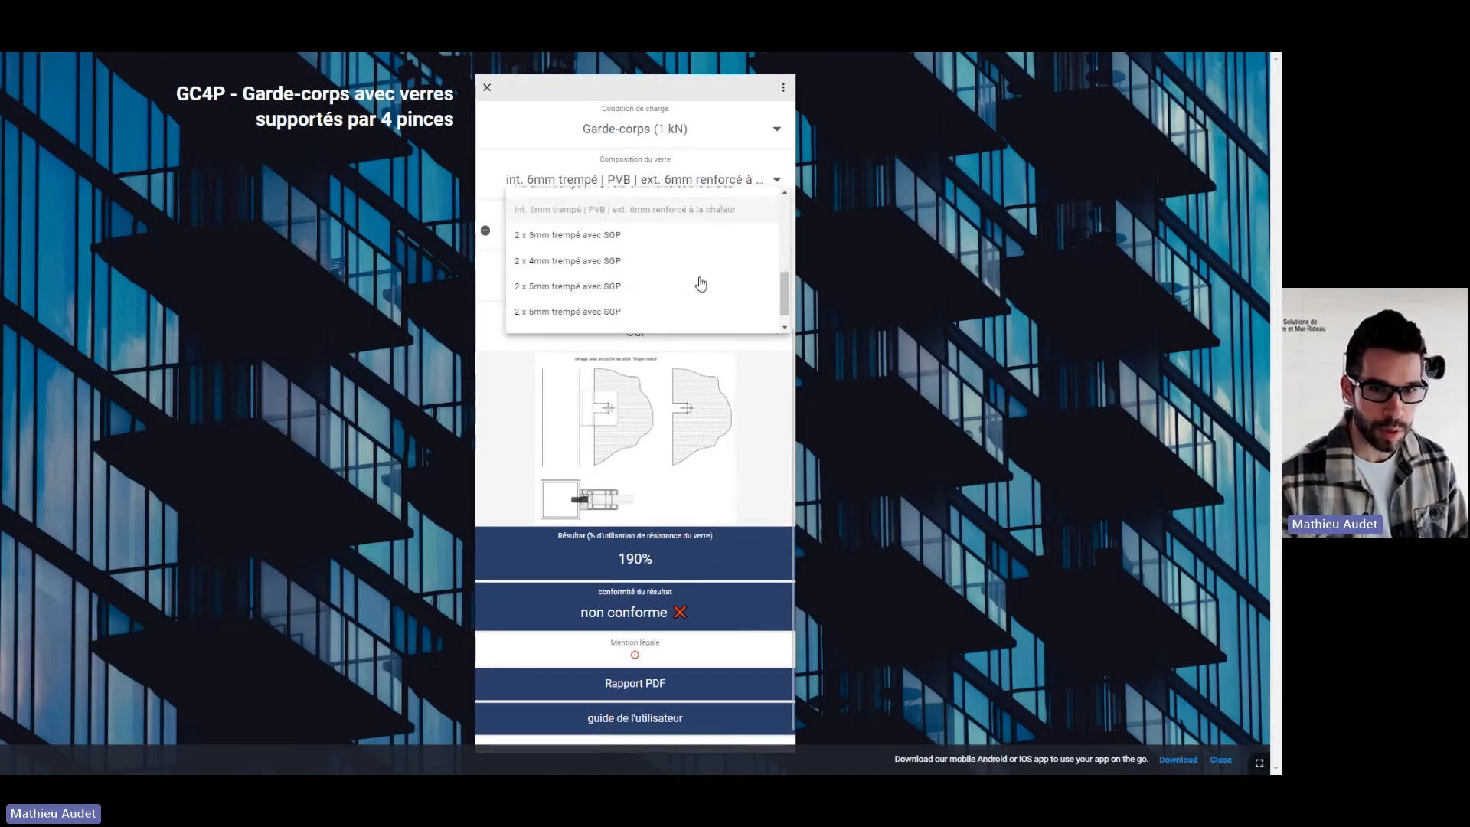
left_click(563, 295)
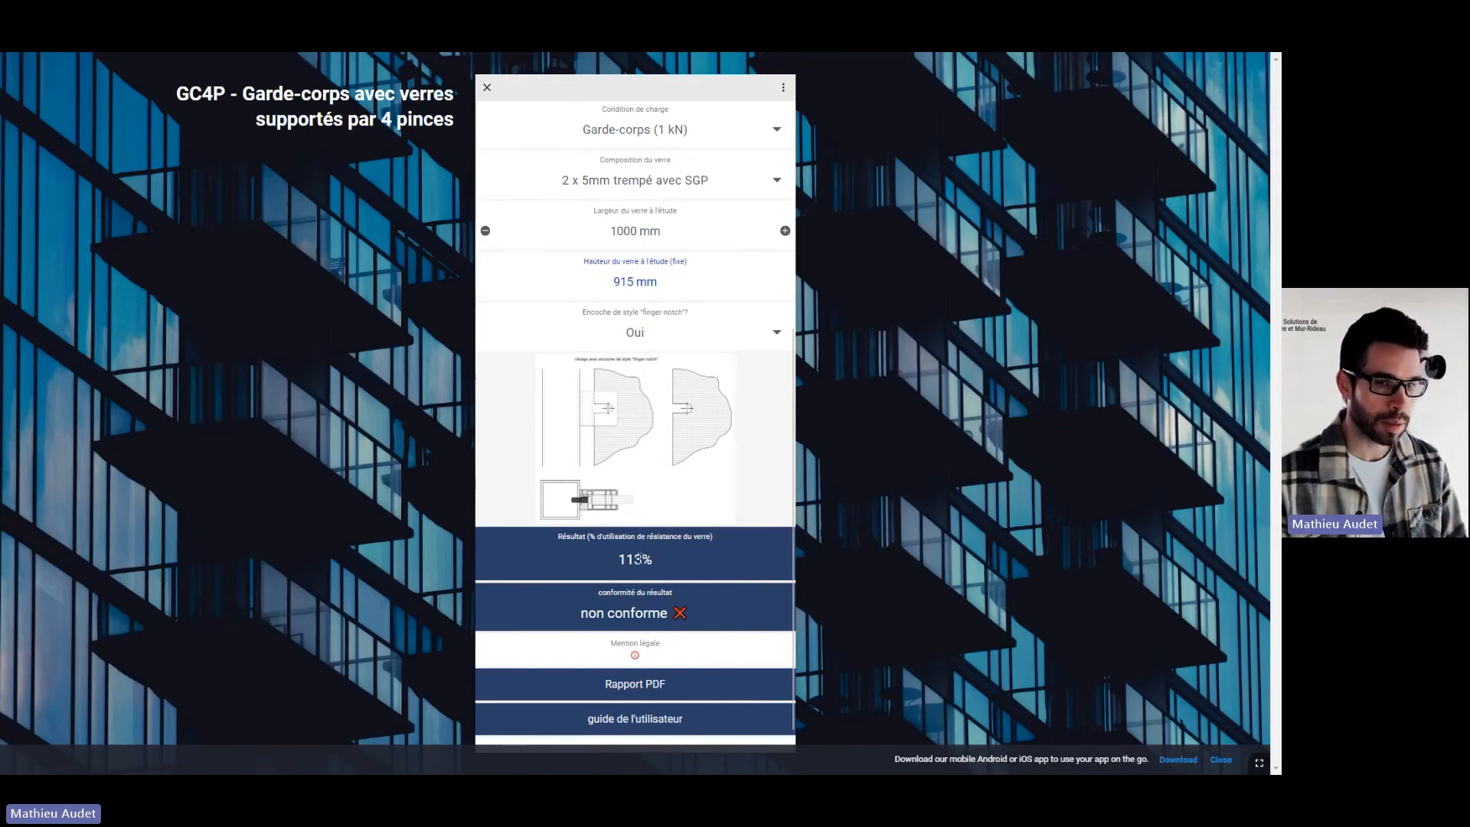
Set the load condition to Verre de remplissage (0.5 kN) and check the glass resistance and compliance results.
scroll(636, 552, "up", 2)
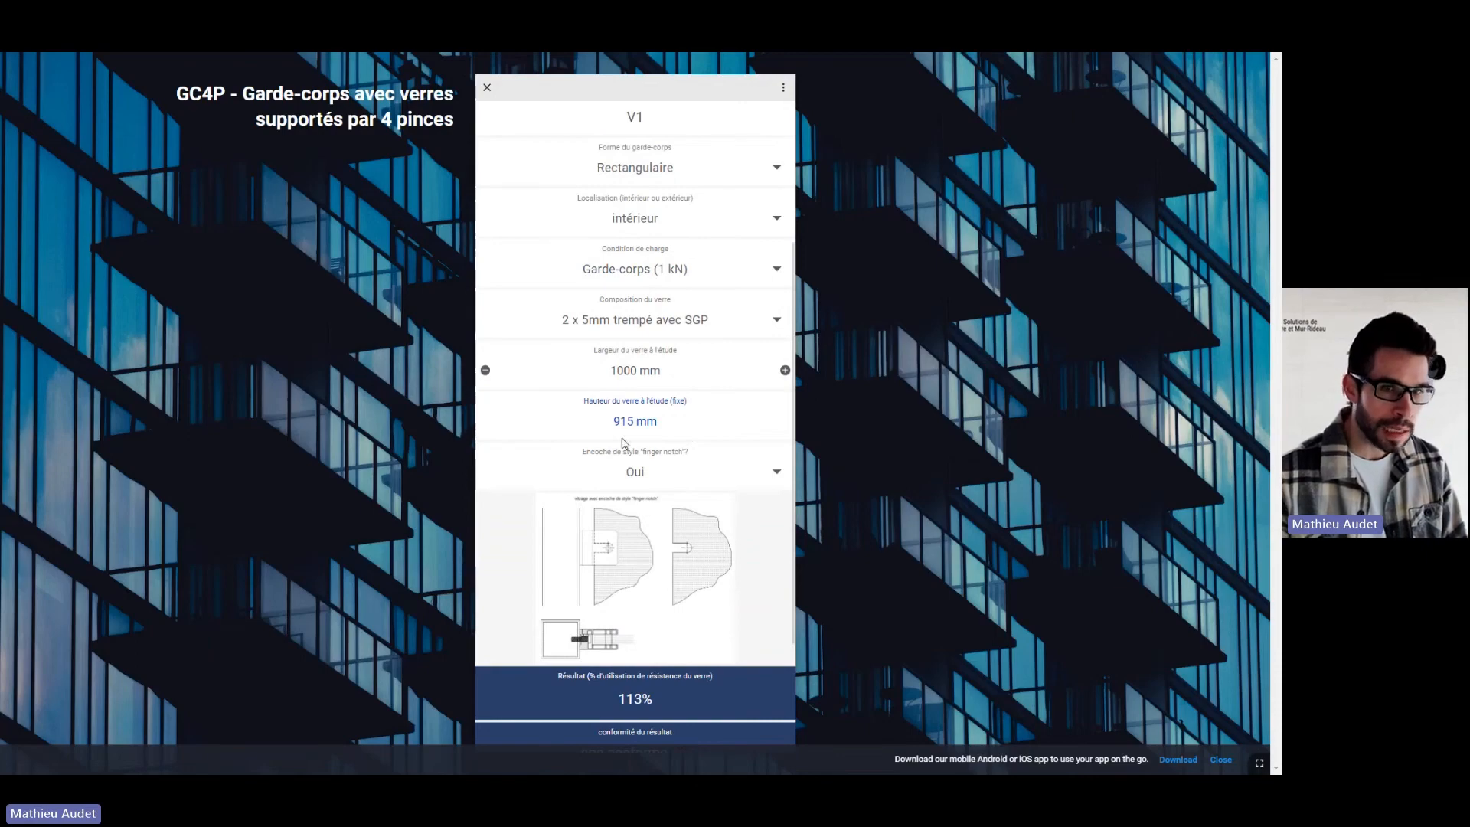
scroll(624, 444, "up", 2)
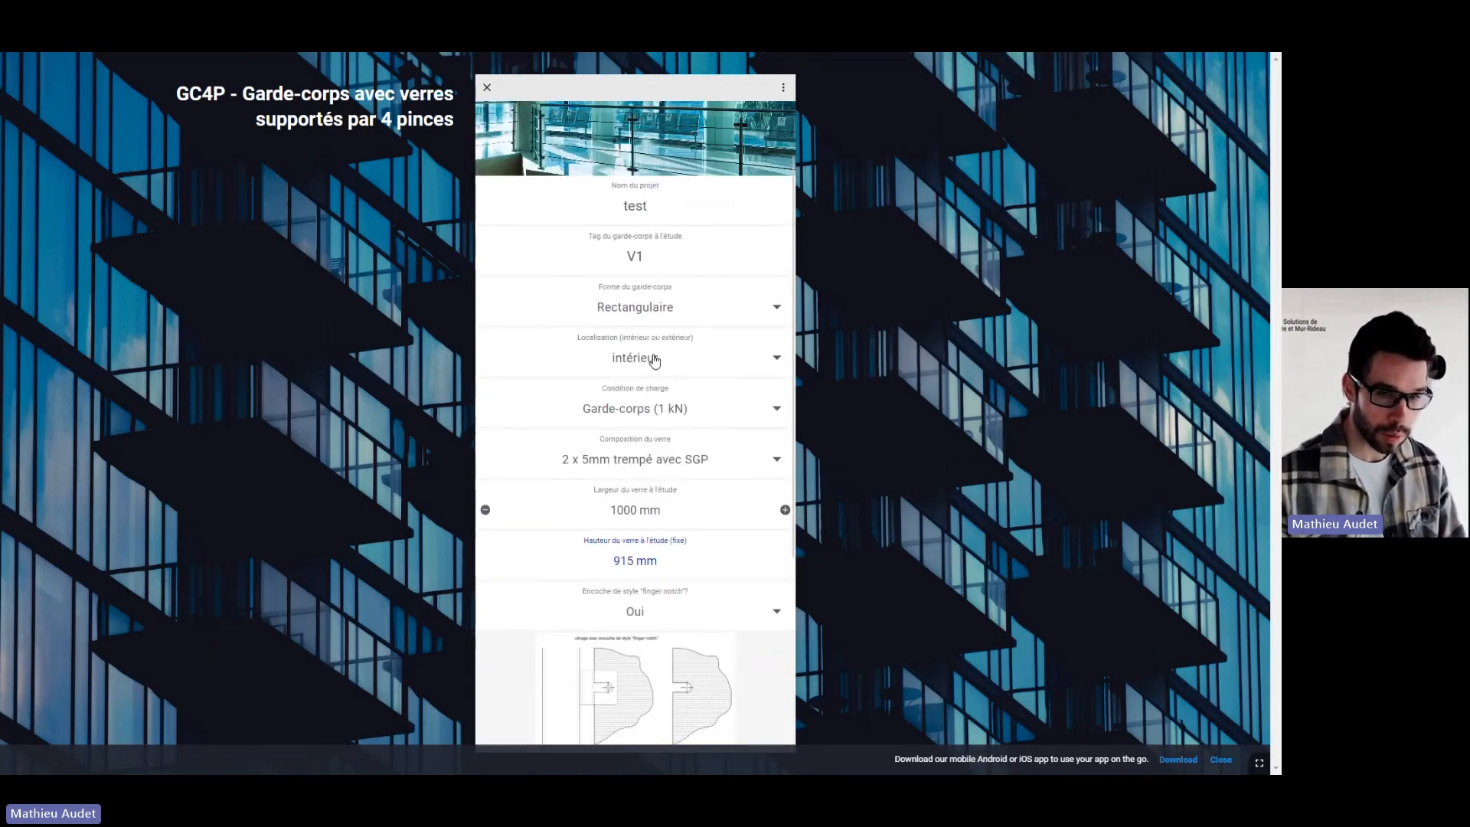
left_click(680, 409)
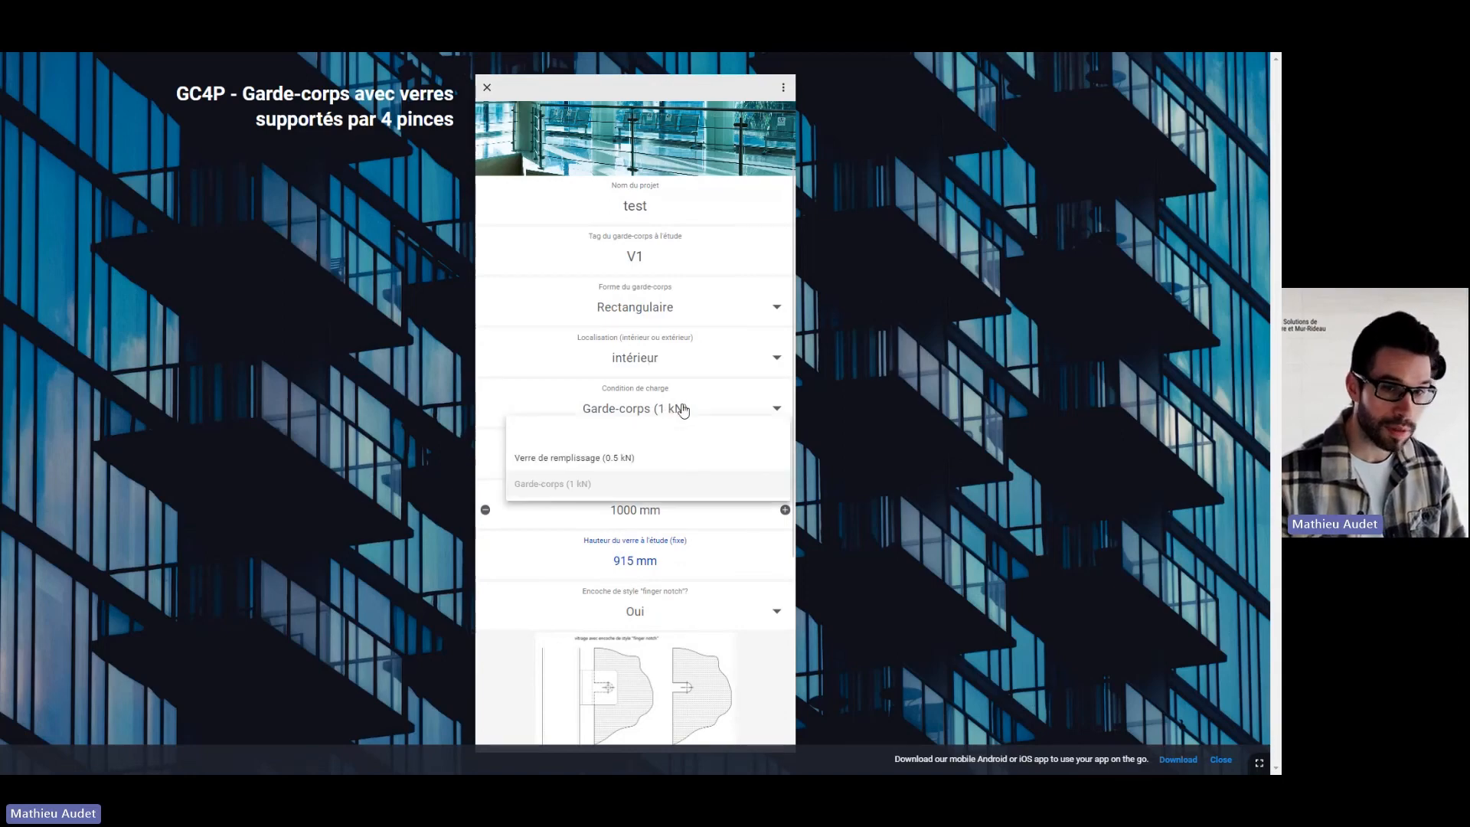
left_click(553, 463)
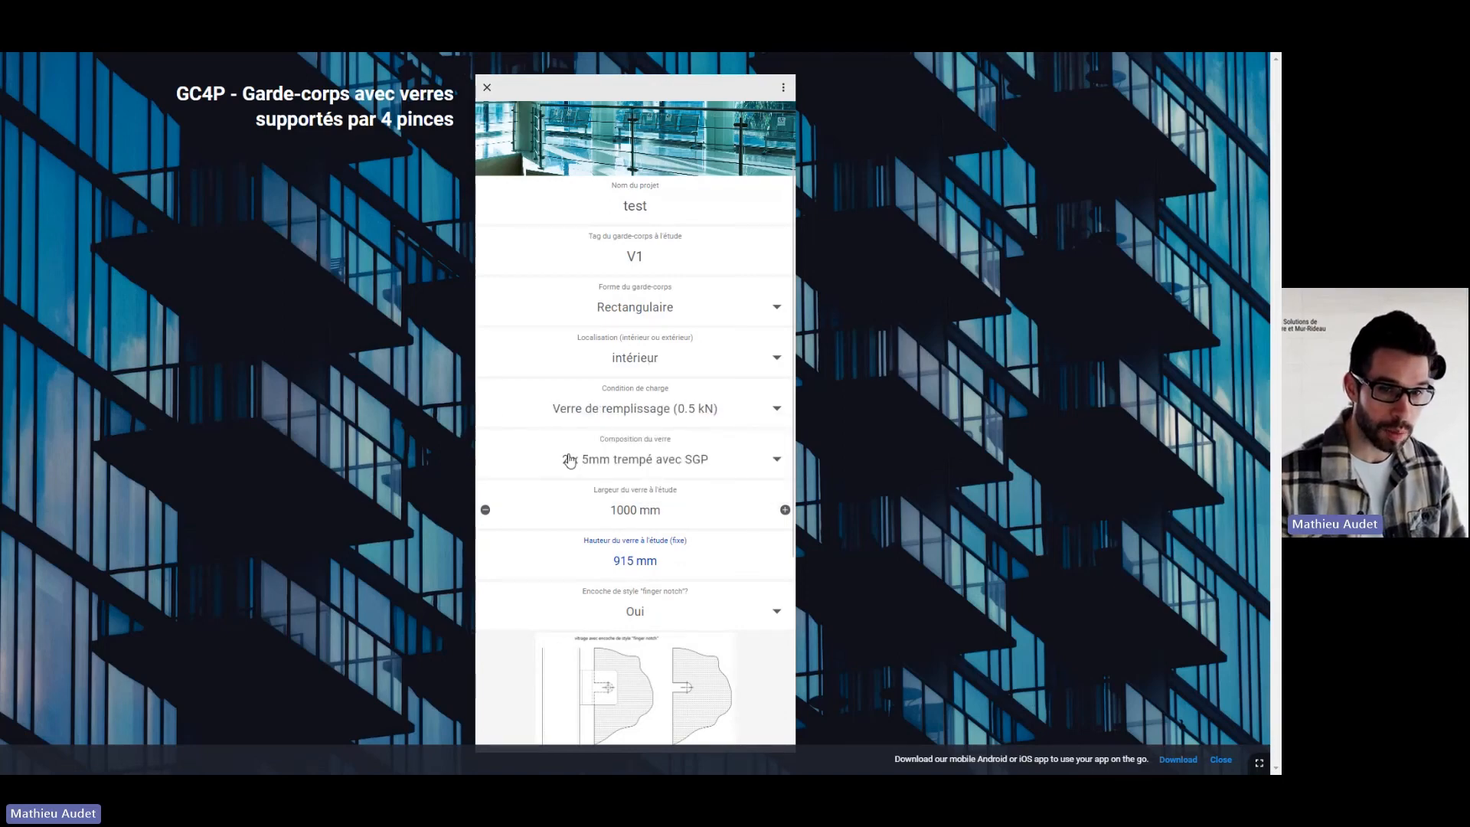
scroll(568, 459, "down", 2)
scroll(568, 459, "down", 2)
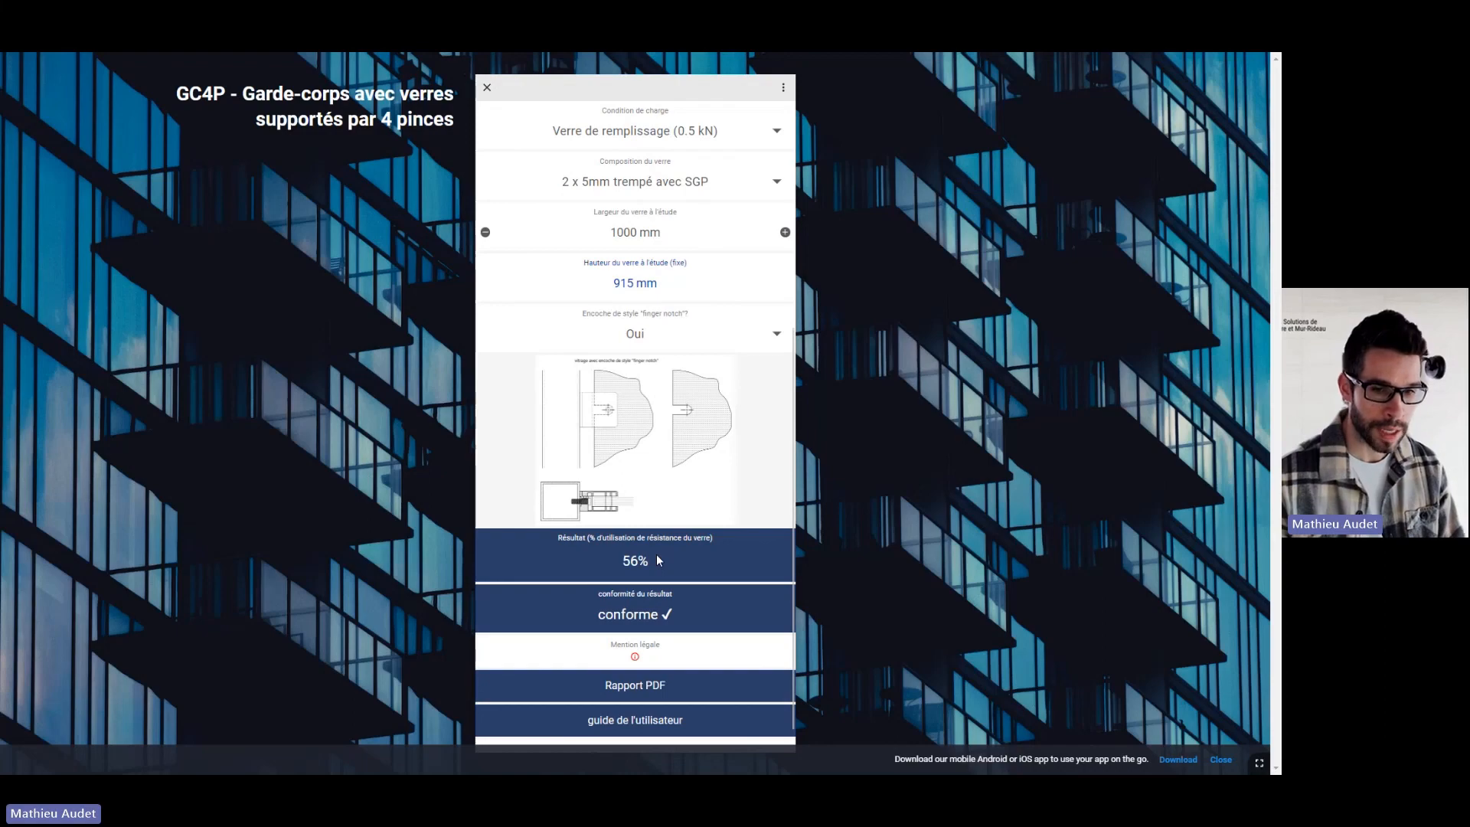
scroll(657, 559, "down", 1)
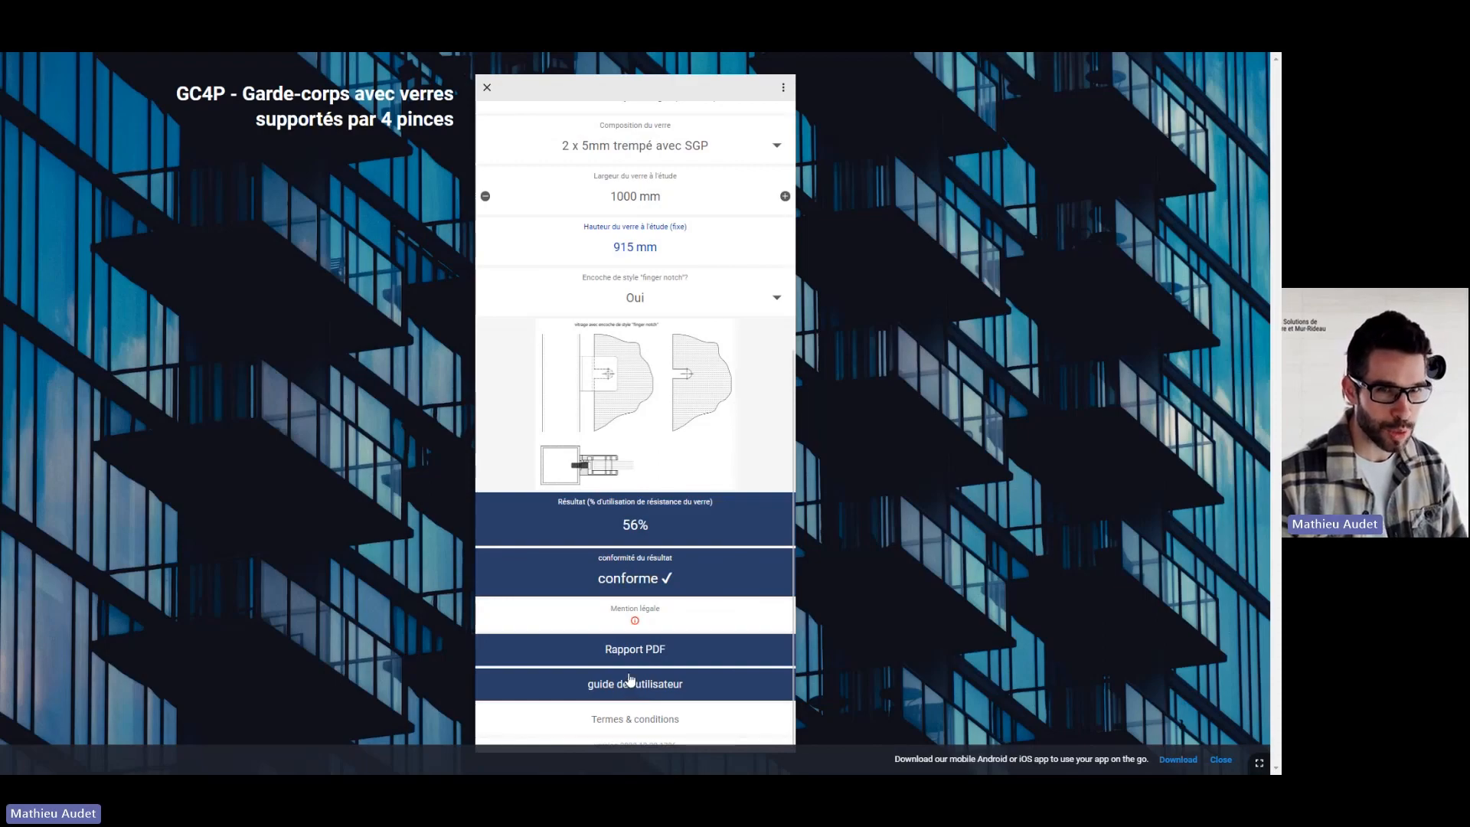
mouse_move(763, 59)
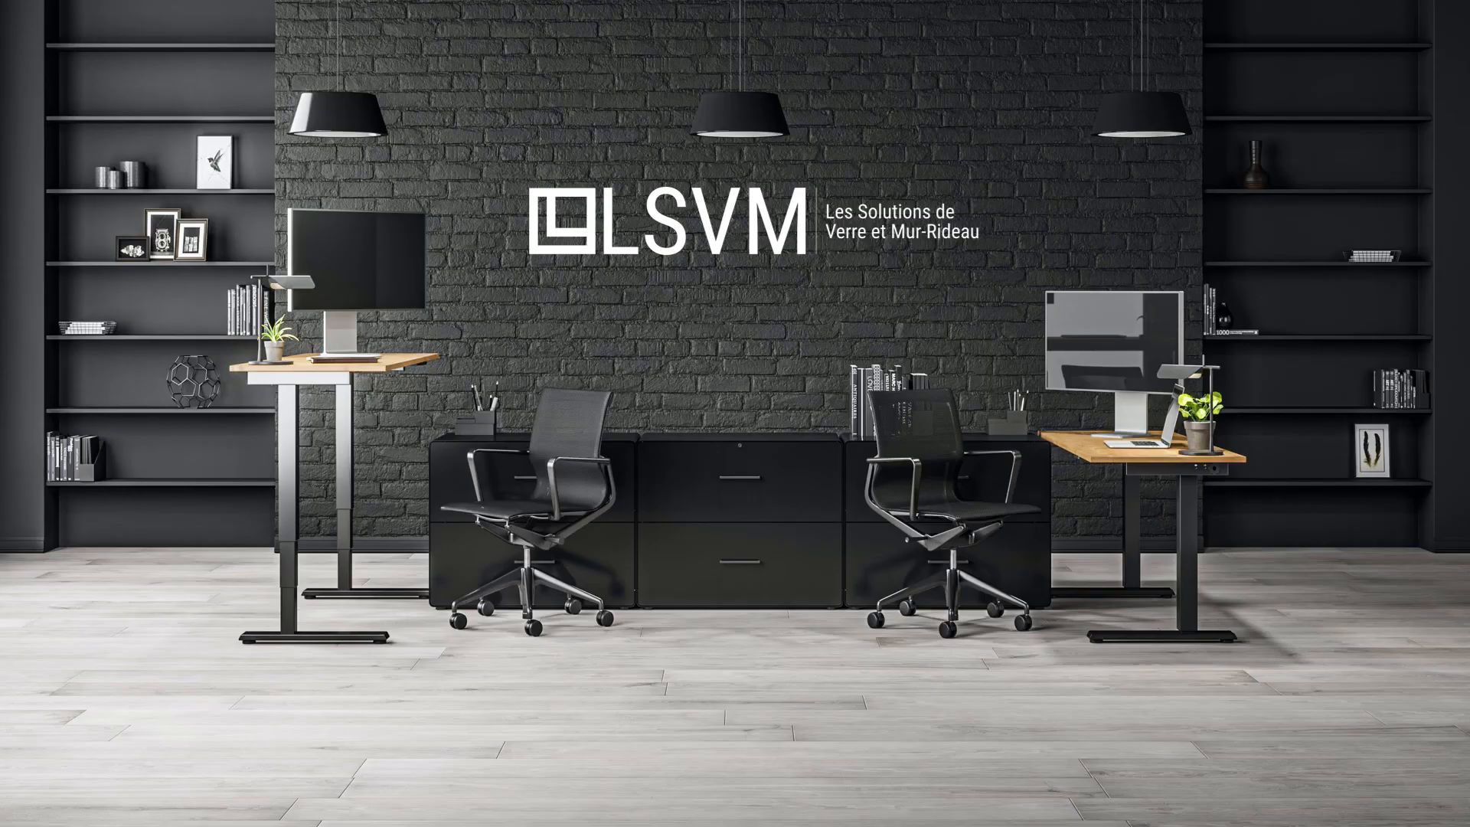